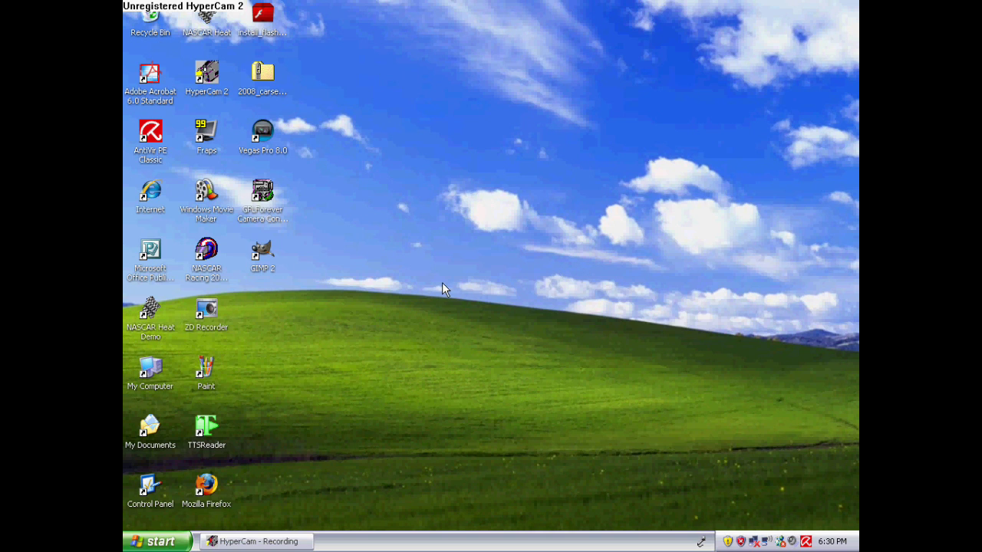
Launch GIMP 2 from its desktop shortcut
double_click(268, 253)
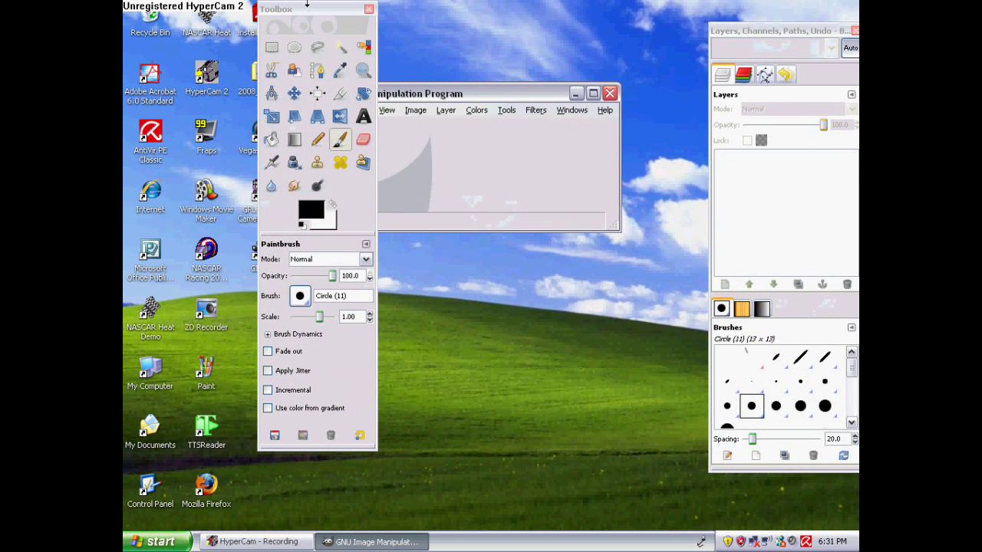
Move the Toolbox window left so the empty main GIMP window is uncovered
left_click_drag(307, 6, 198, 17)
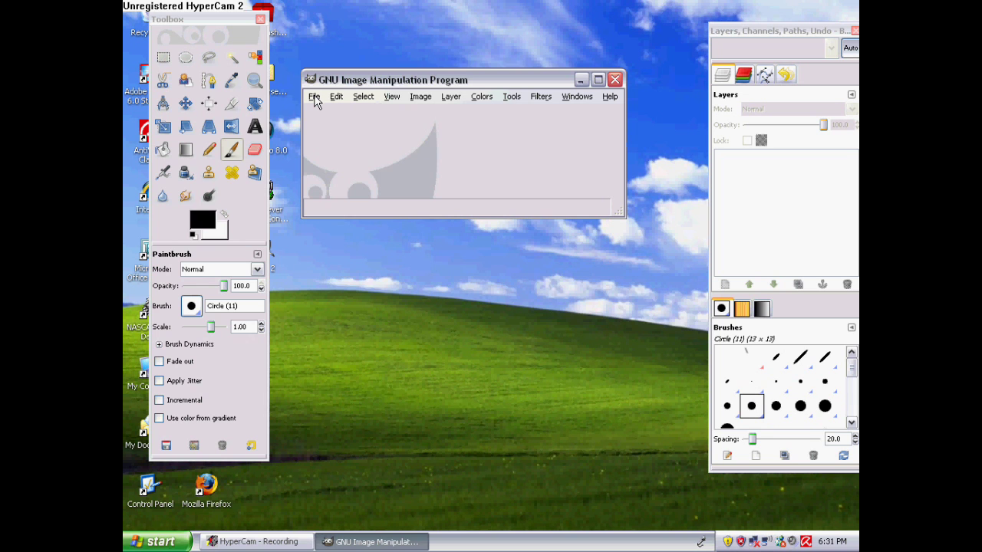
left_click(314, 100)
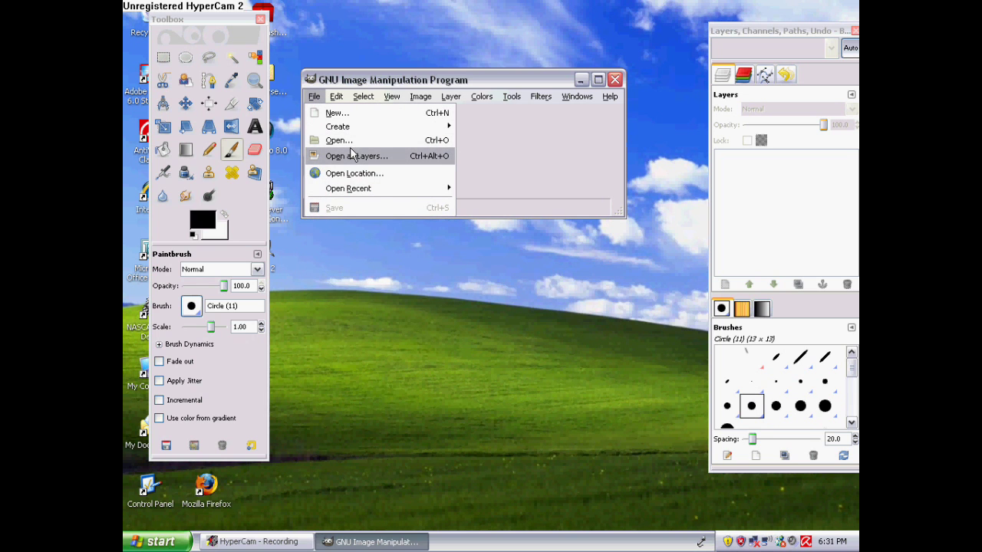
Open 2008_COT_ToyotaPSD_NR02.psd from NR2002 Painting Stuff > Templates > 2008_COT_ToyotaPSD_NR02
left_click(408, 156)
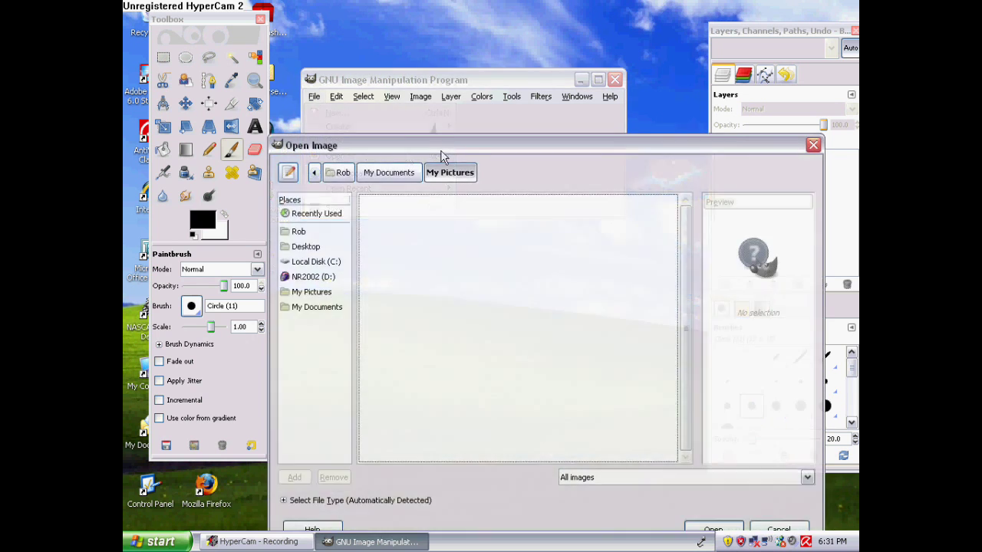
key("Escape")
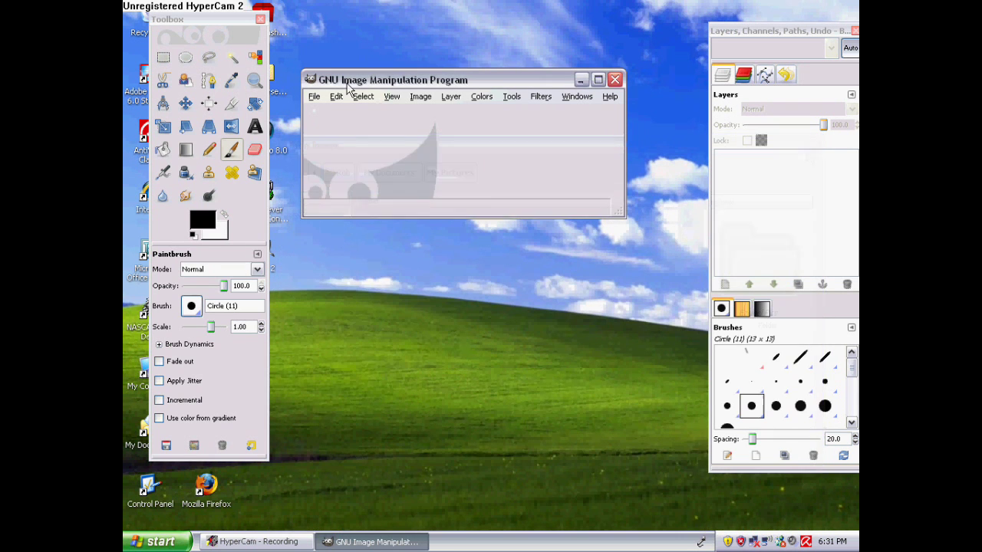
left_click(314, 98)
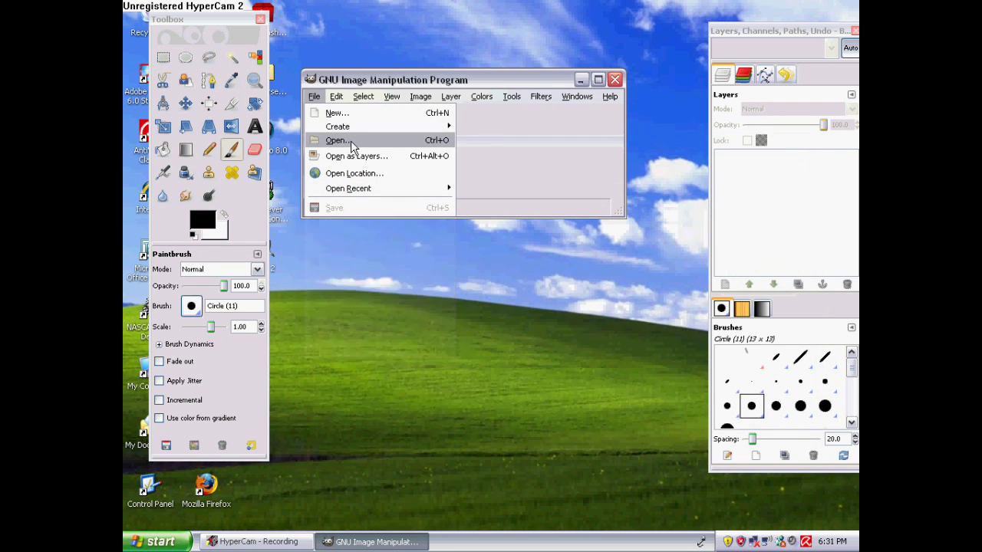
left_click(337, 140)
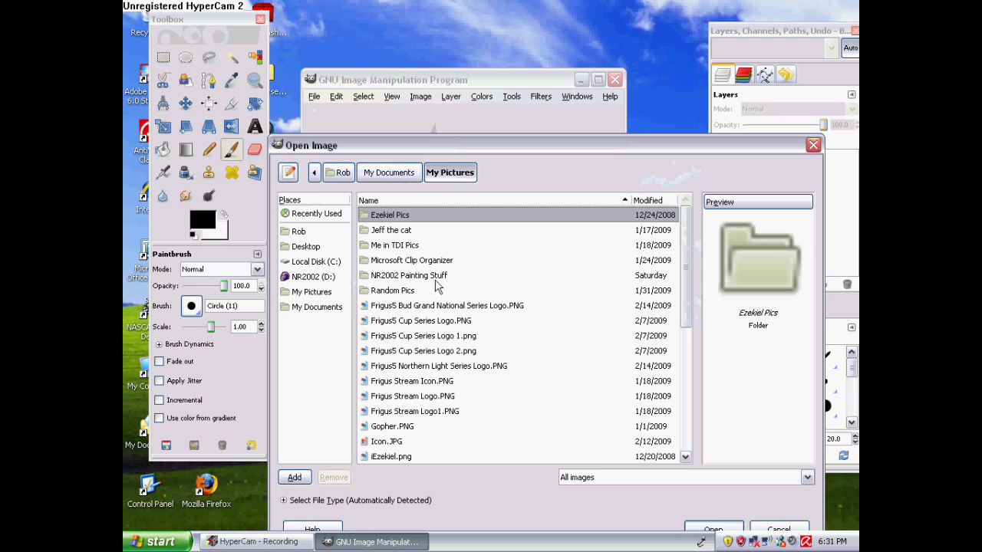
double_click(400, 276)
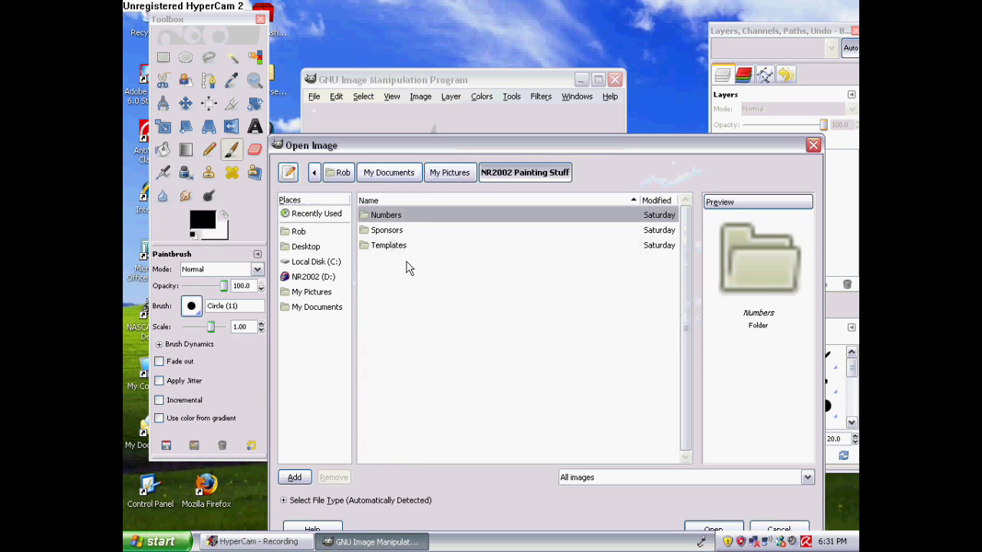
double_click(410, 245)
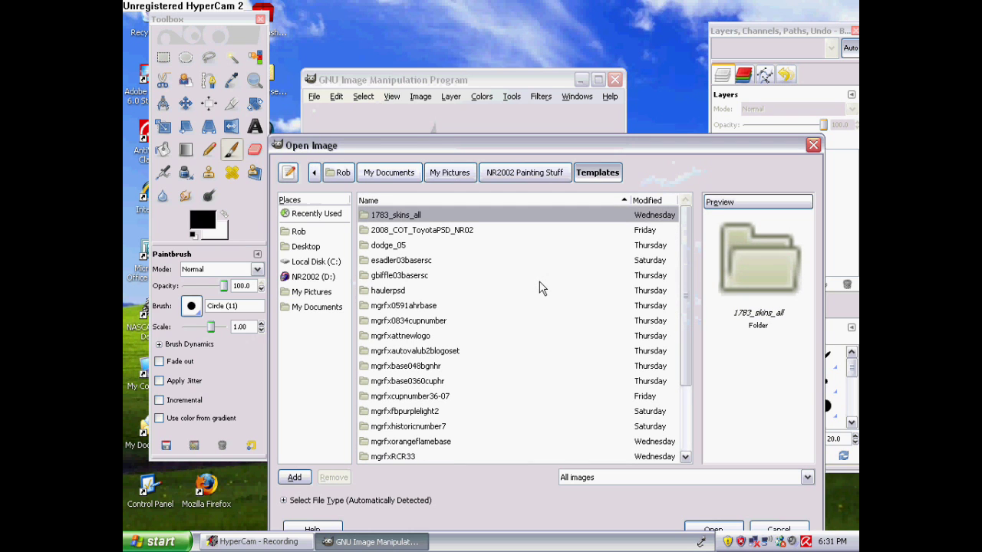
double_click(449, 232)
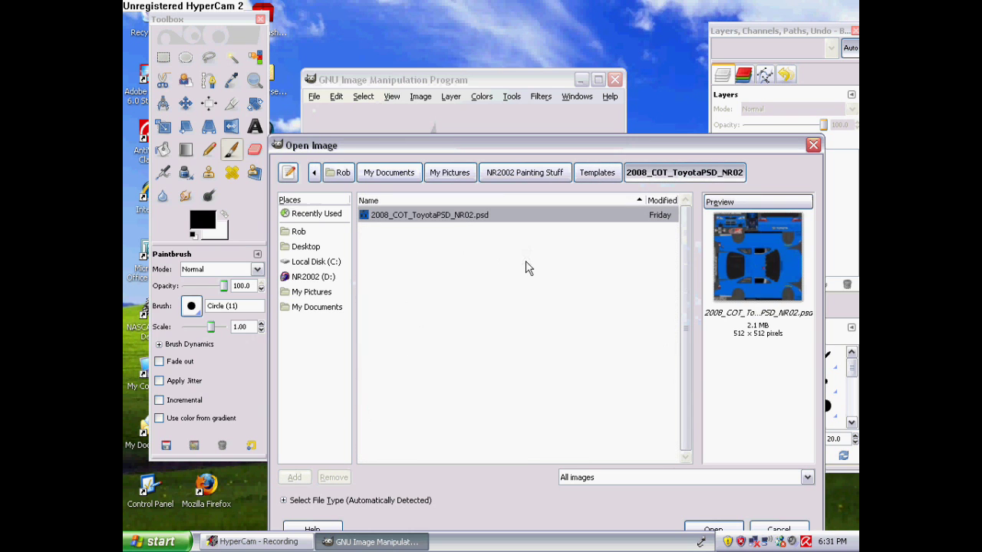
double_click(464, 218)
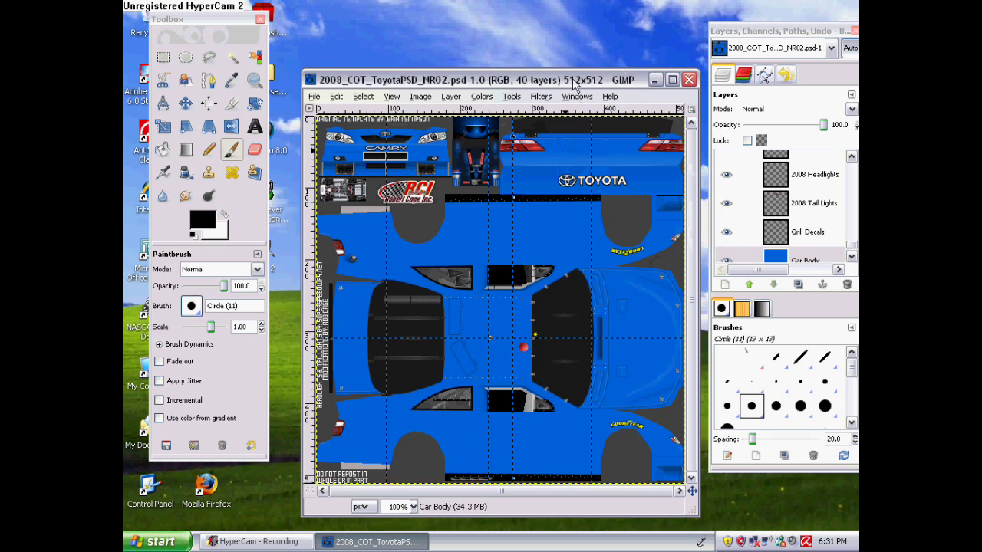
Move the Toyota template window up and left and make it active
left_click_drag(574, 86, 551, 66)
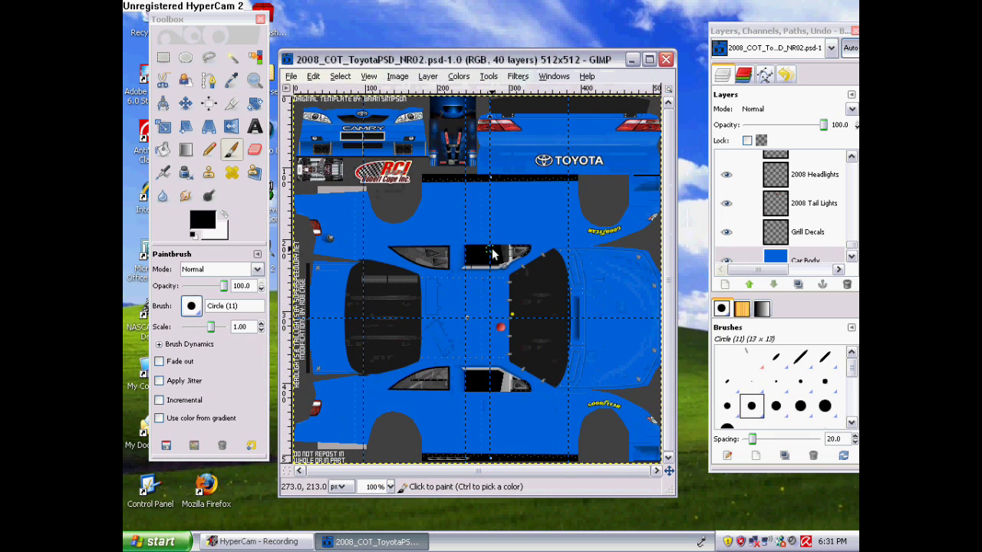
left_click(852, 249)
left_click(475, 59)
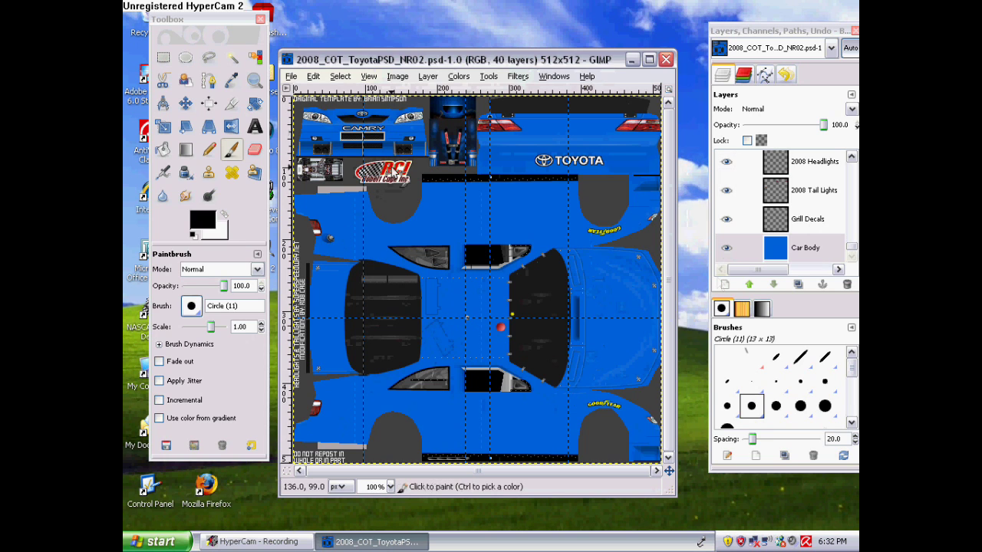
Open R_Gordon_2000_1024base.psd from Templates > rgordon00basersc and place its window to the right
left_click(292, 80)
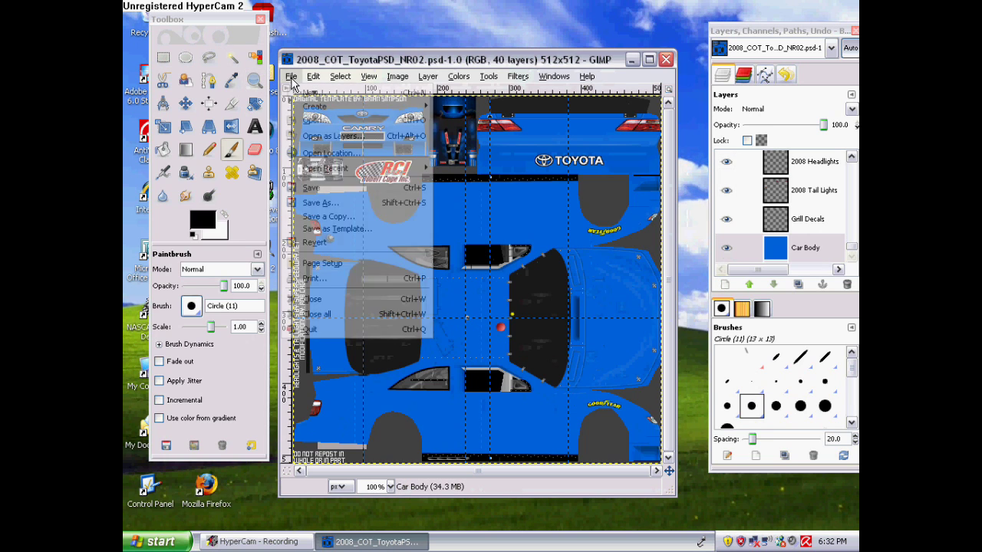
left_click(324, 122)
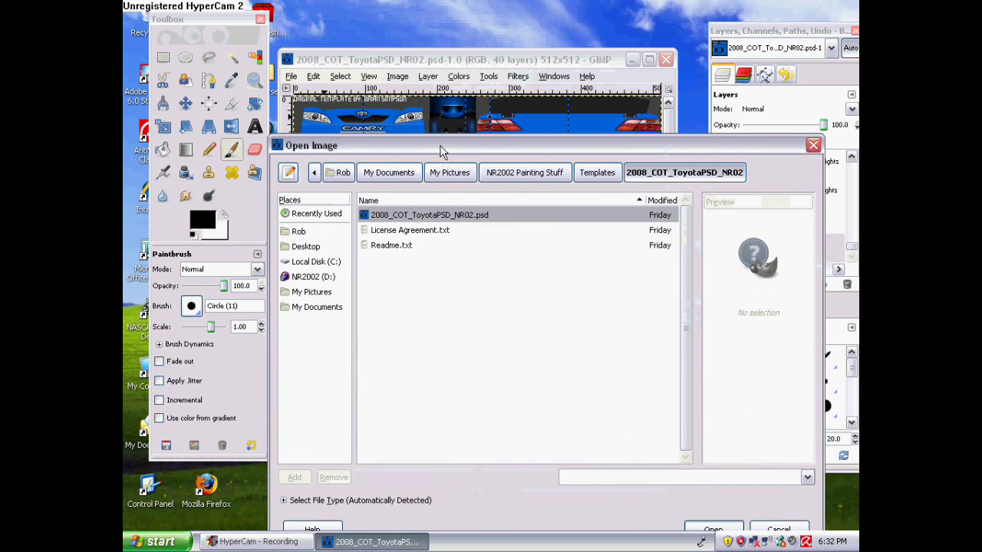
left_click_drag(443, 150, 431, 142)
left_click(580, 157)
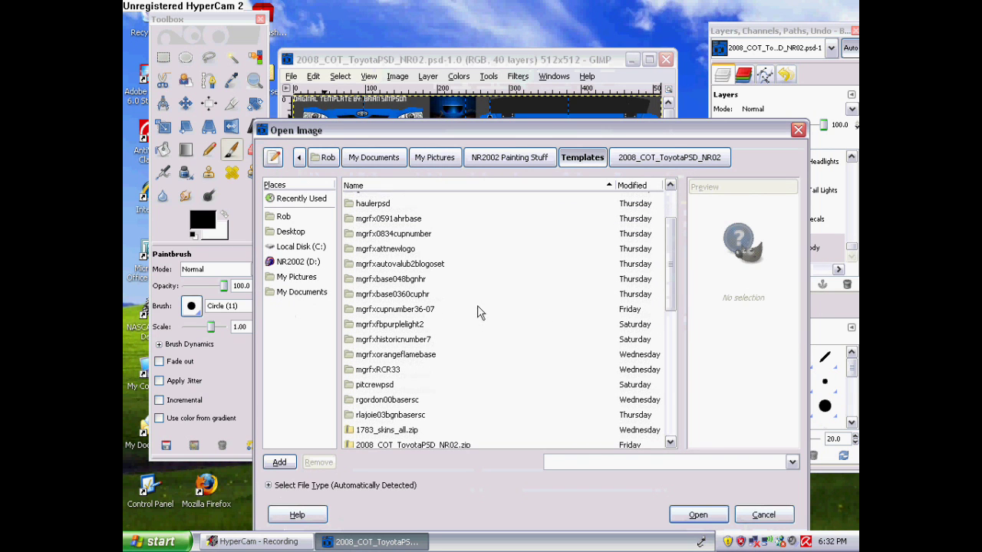
double_click(418, 399)
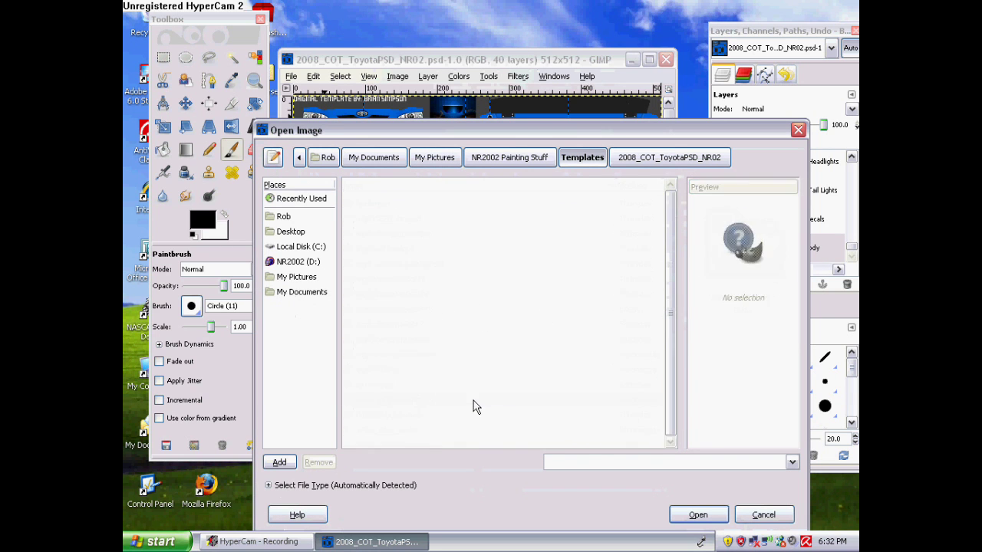
double_click(411, 199)
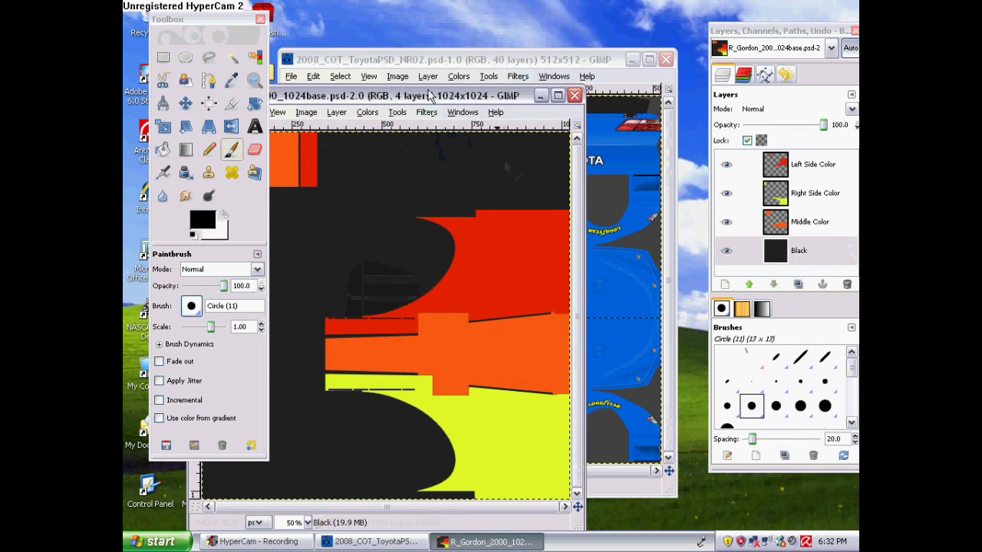
mouse_move(429, 97)
left_mouse_down()
mouse_move(484, 89)
mouse_move(520, 51)
left_mouse_up()
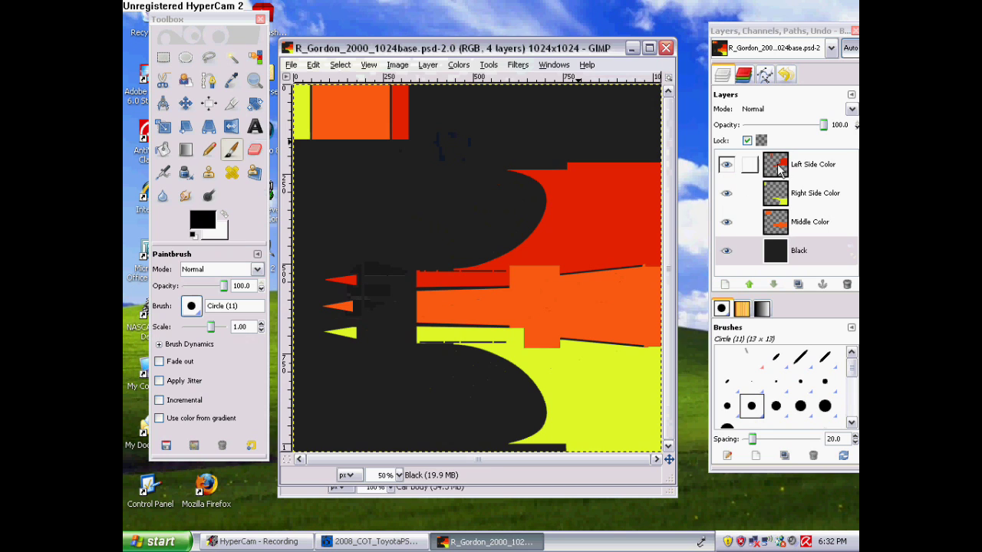
Merge the Gordon scheme's four visible layers into a single layer named Black
right_click(780, 170)
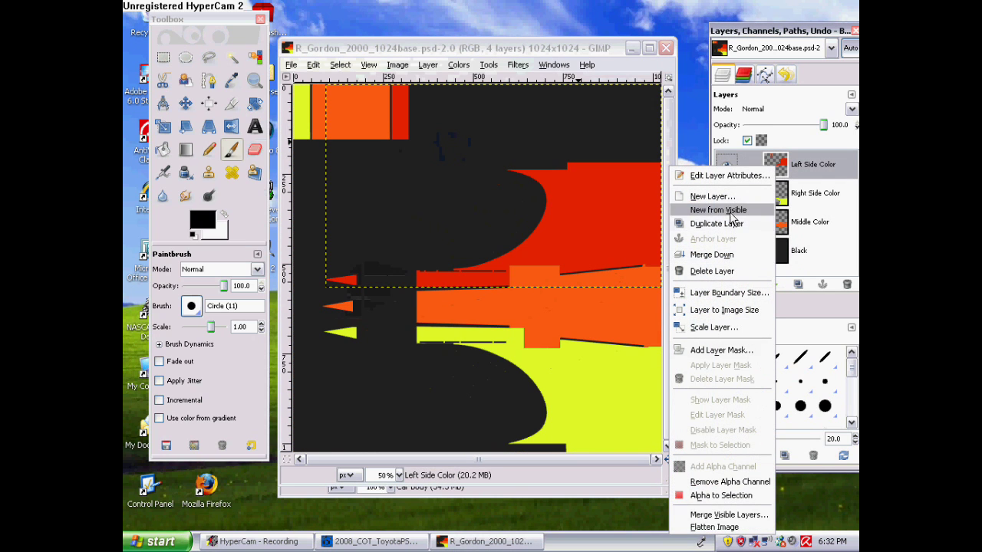
left_click(741, 516)
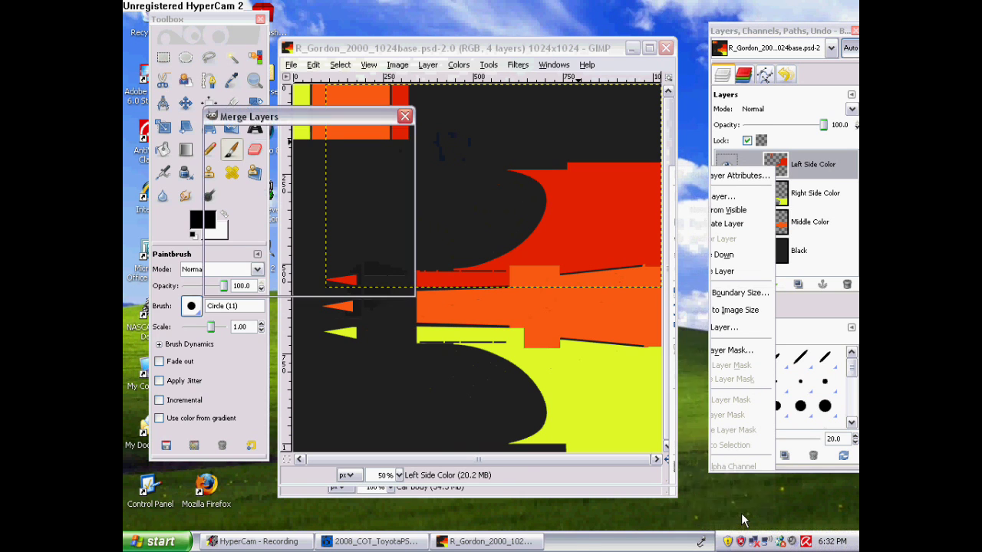
left_click(319, 276)
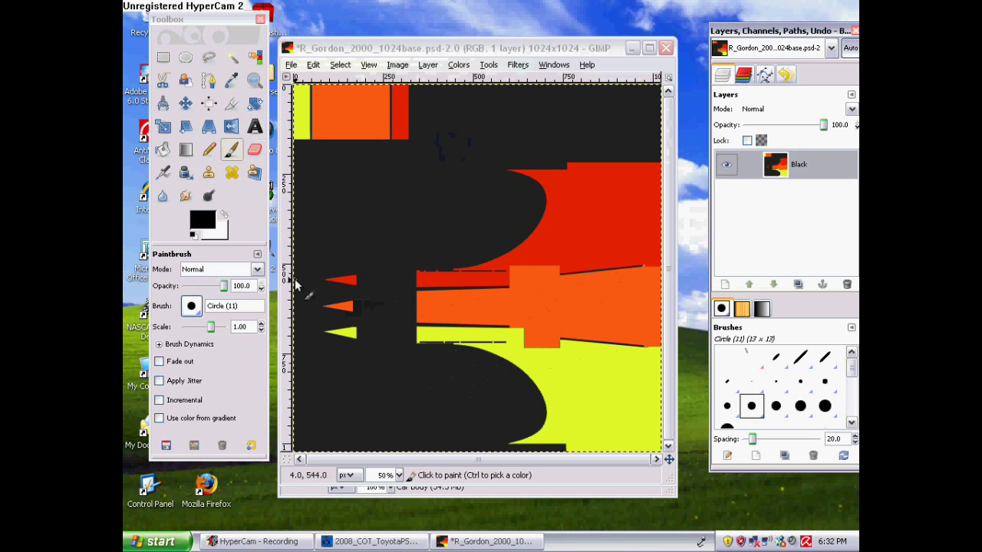
left_click(508, 40)
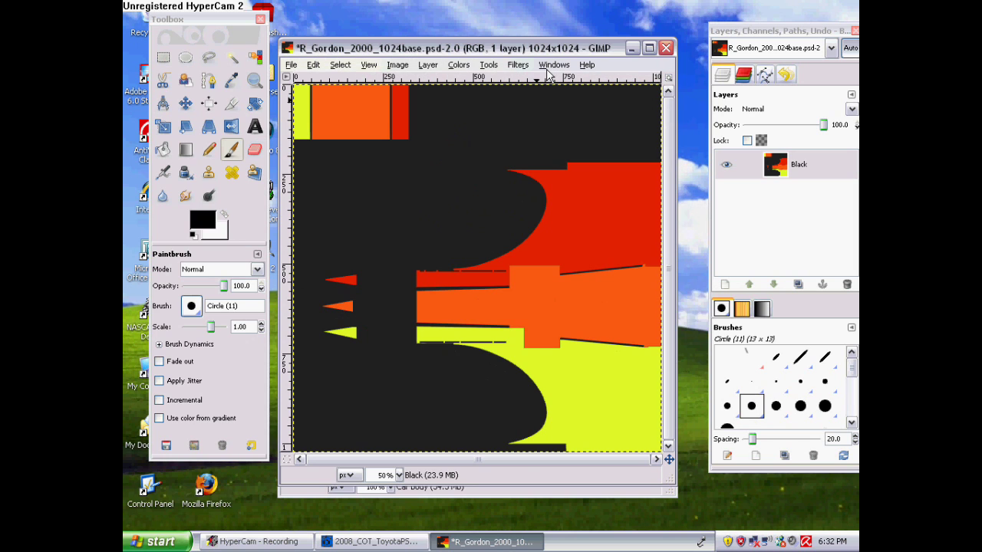
left_click(427, 66)
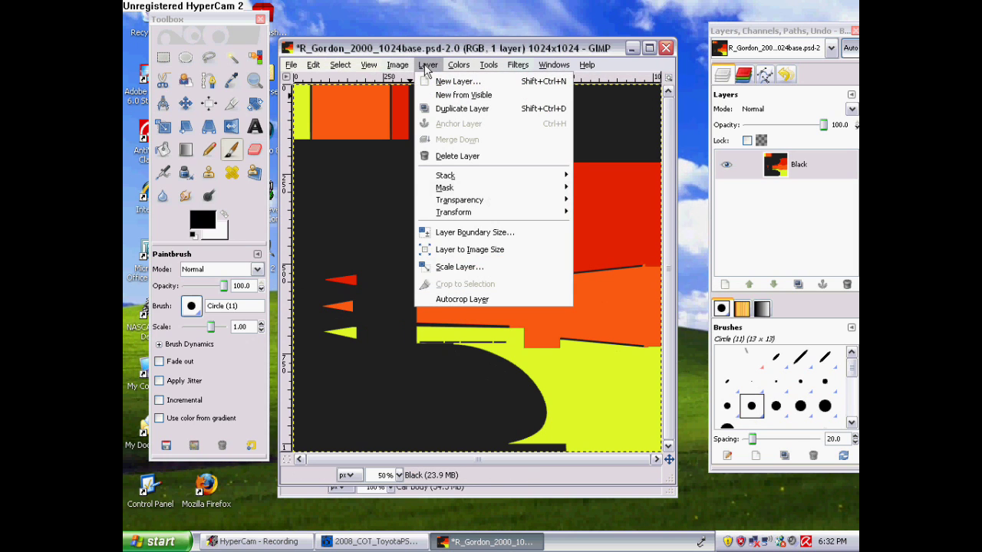
Scale the merged Black layer to 512 width, with height following to 512
left_click(459, 267)
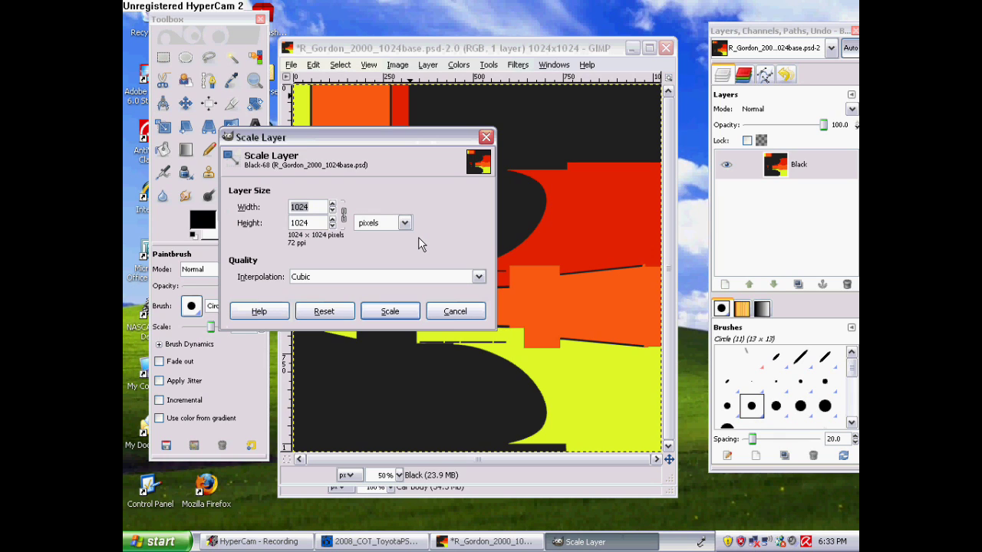
type("512")
key("Tab")
left_click(390, 312)
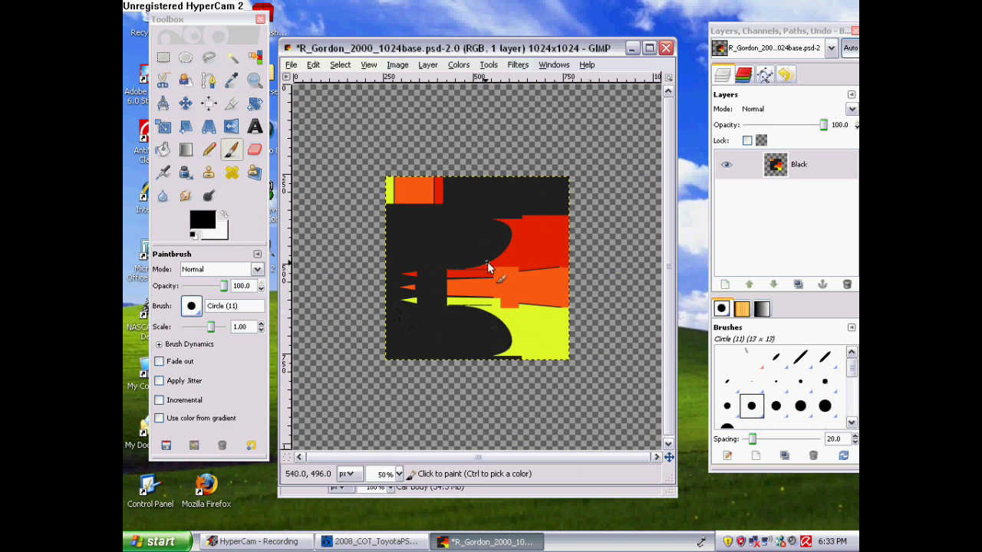
left_click(789, 167)
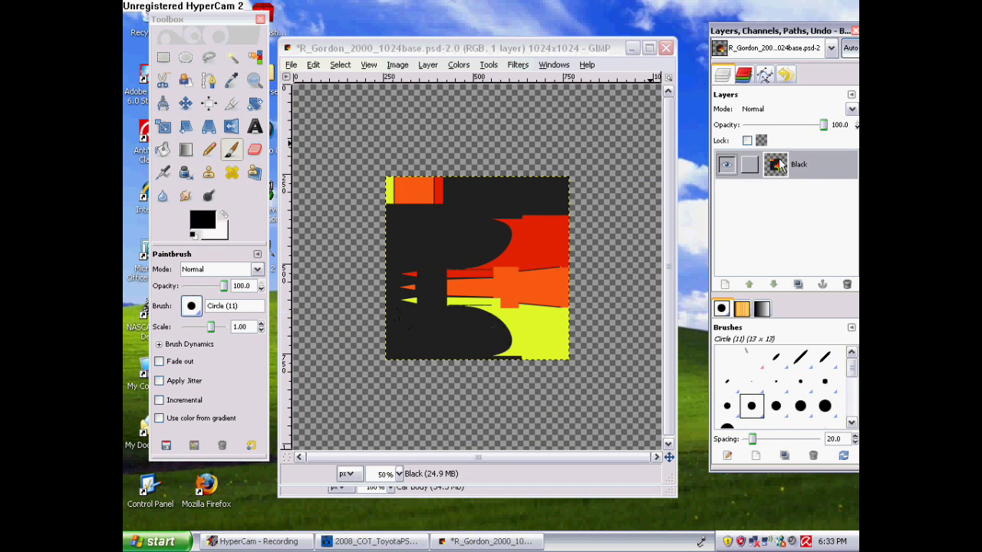
Copy the Black layer and paste it onto the Toyota template's Car Body layer, anchored
key("ctrl+c")
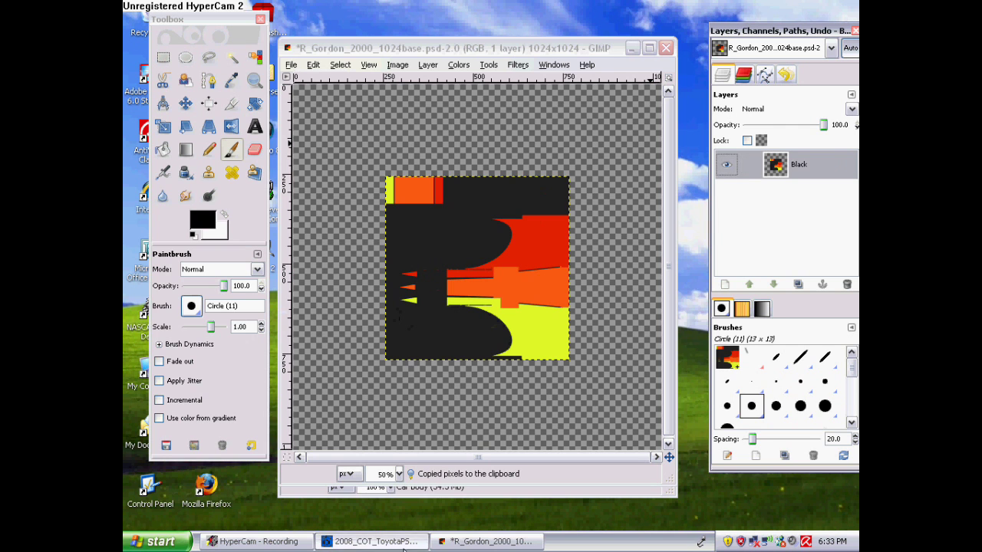
left_click(404, 545)
left_click(314, 77)
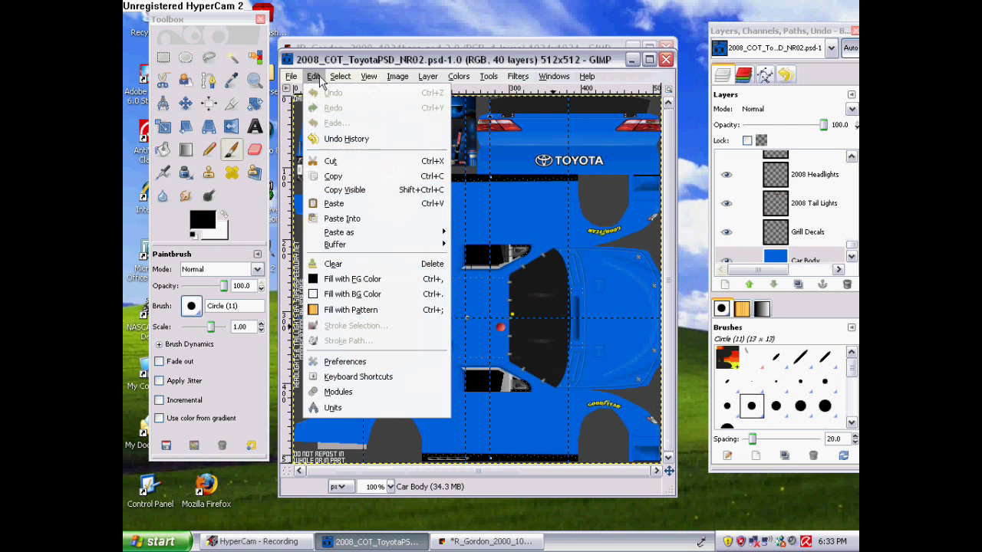
left_click(335, 204)
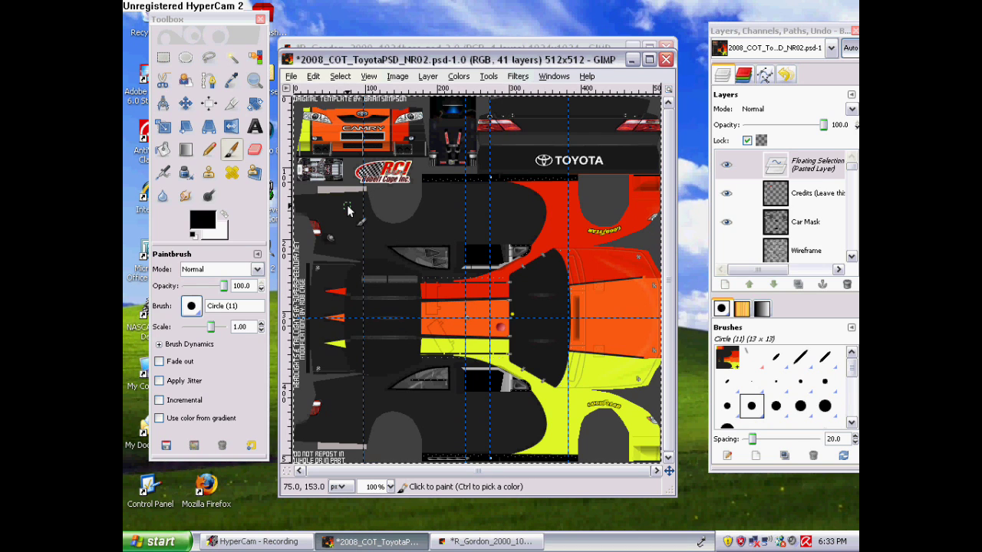
left_click(824, 288)
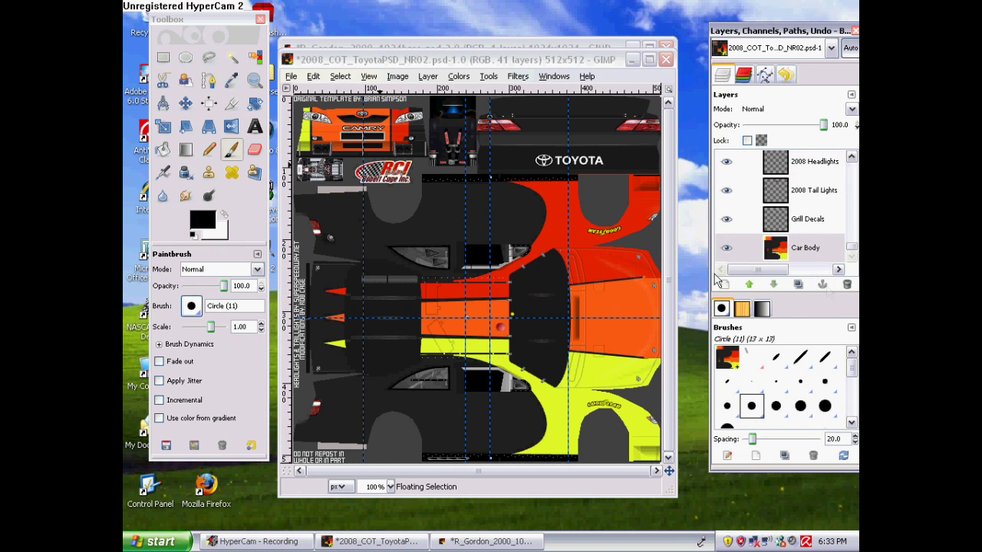
Bring the Gordon base image forward and close its window
left_click(326, 66)
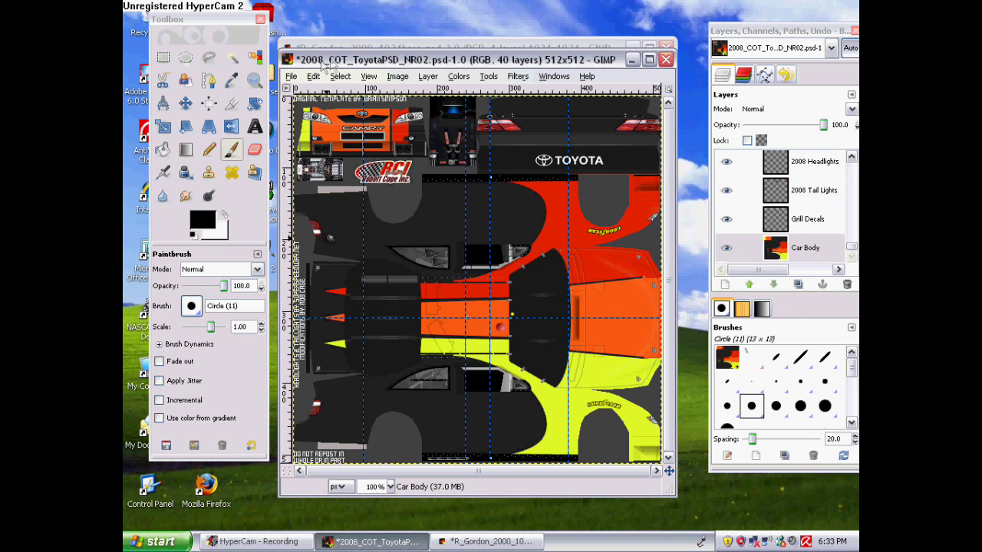
left_click(378, 48)
left_click(666, 47)
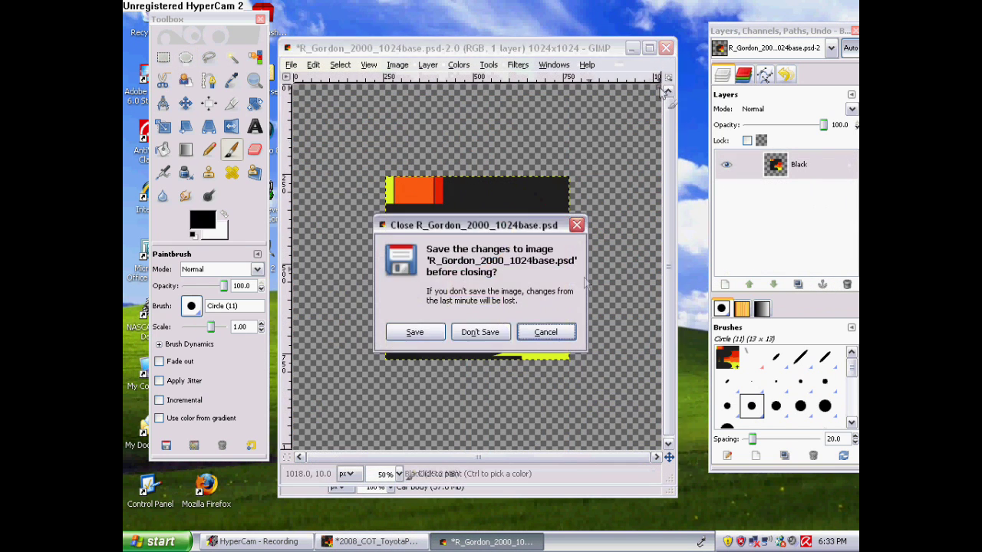
Close the Gordon base image with Don't Save, keeping only the Toyota template
left_click(493, 338)
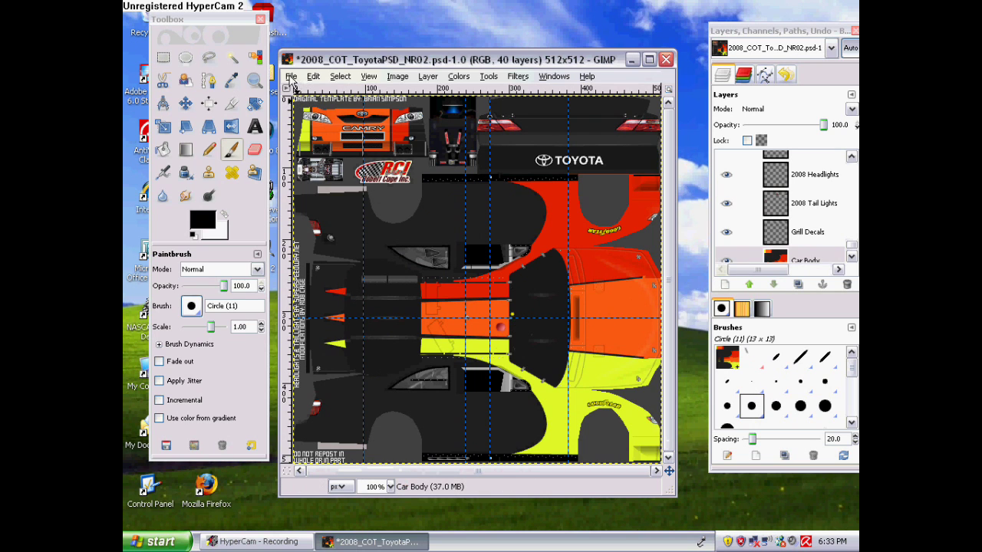
left_click(292, 77)
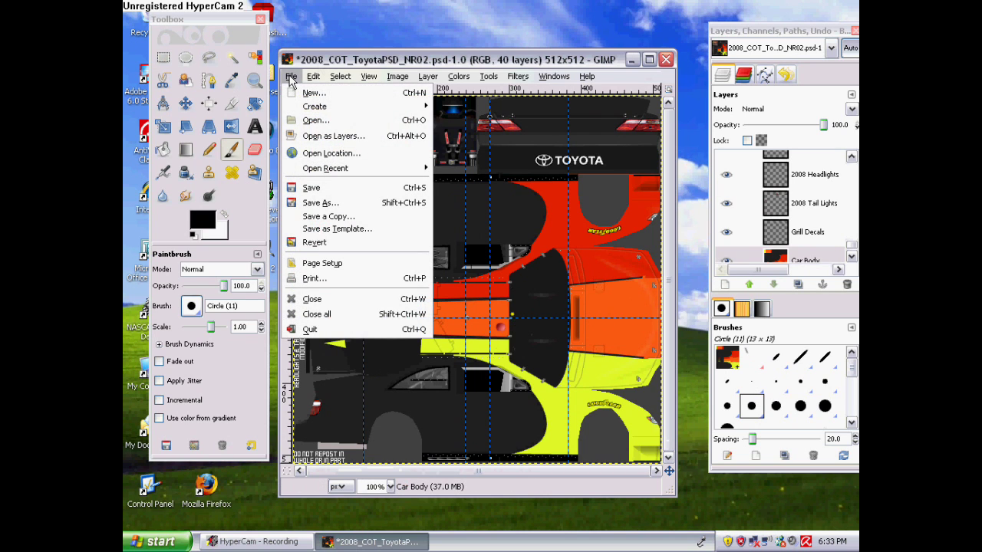
left_click(321, 63)
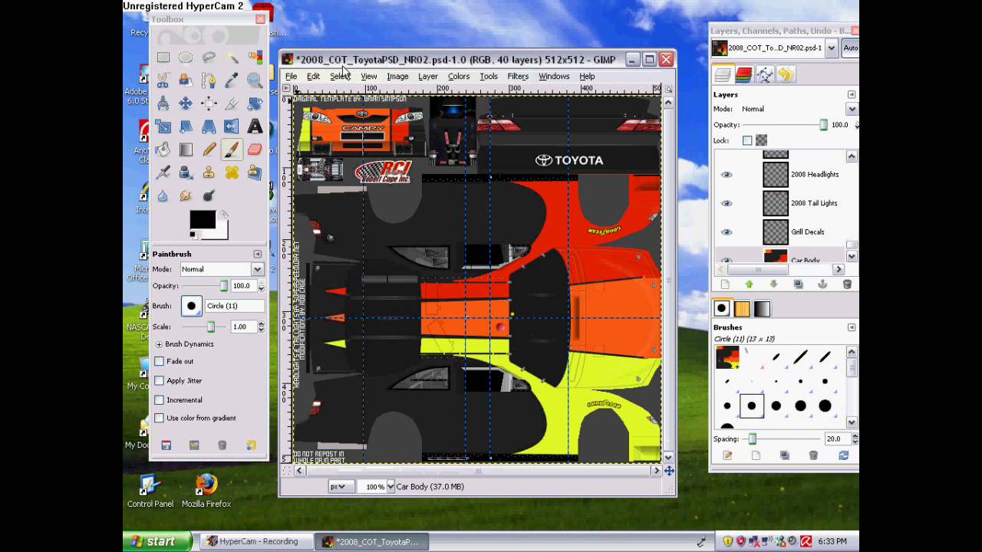
Open burger_king.psd from NR2002 Painting Stuff > Sponsors > burger_king_rsc
left_click(291, 77)
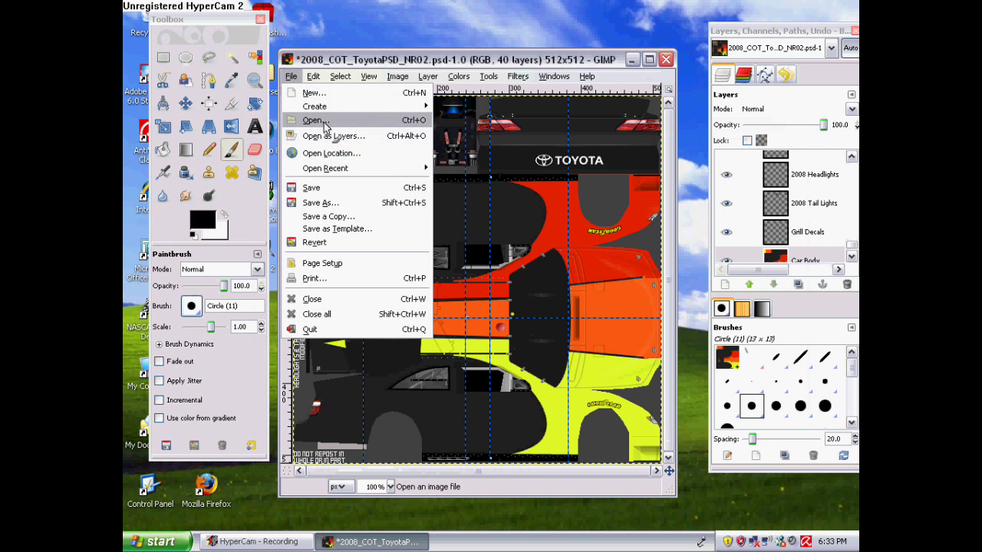
left_click(322, 122)
left_click(535, 161)
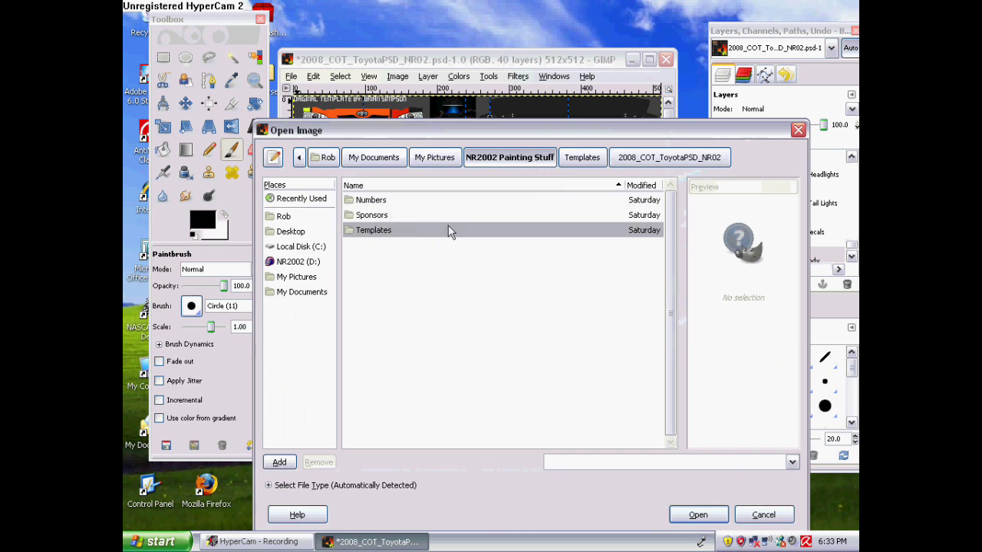
double_click(388, 216)
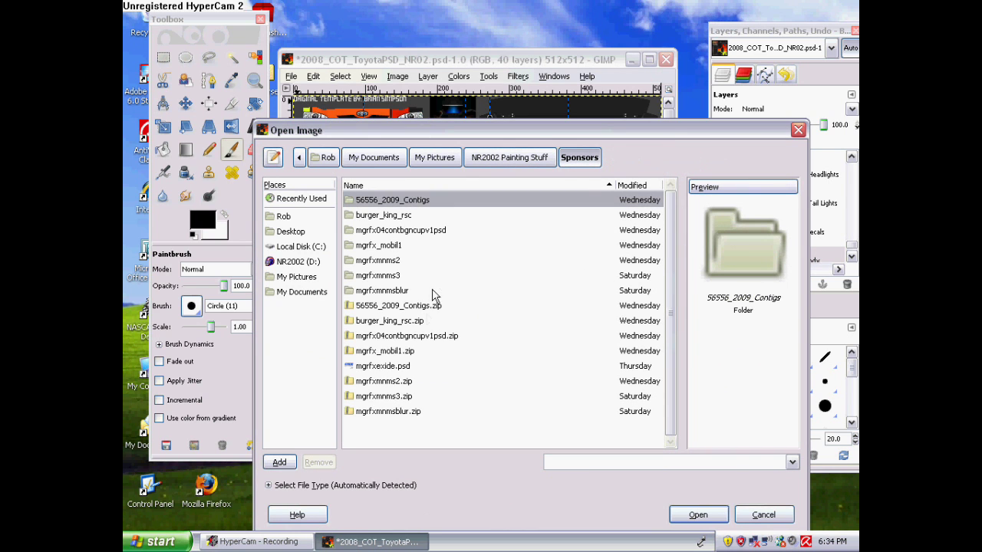
double_click(399, 214)
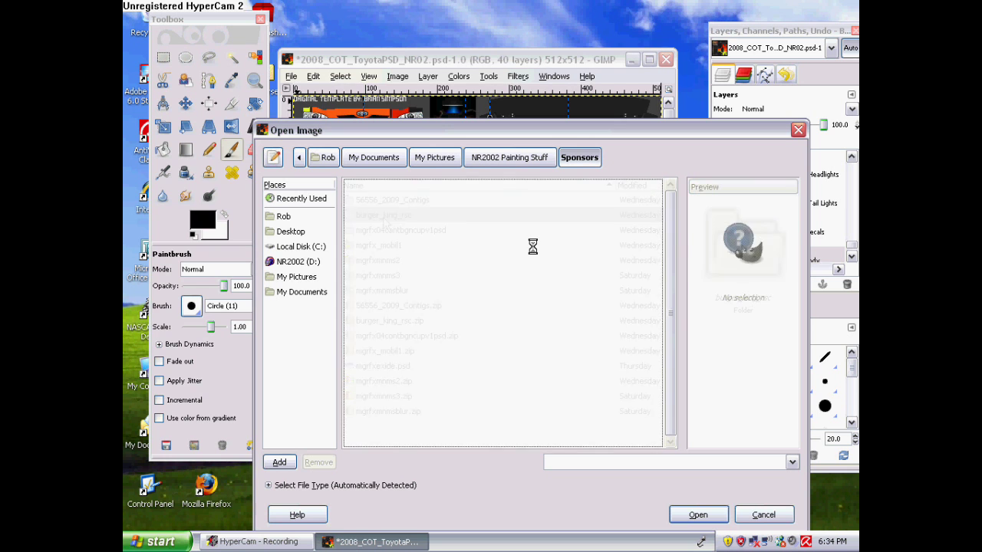
double_click(408, 203)
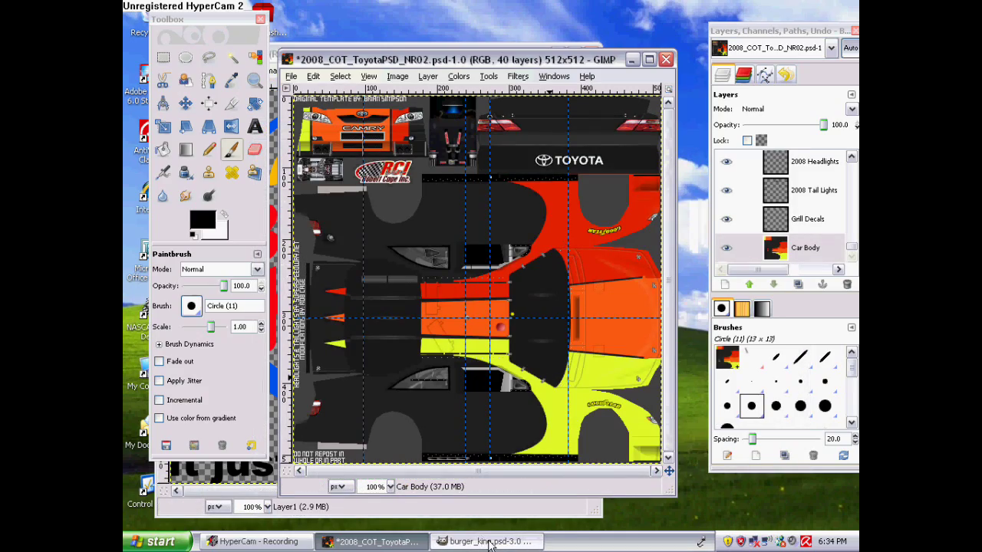
left_click(486, 543)
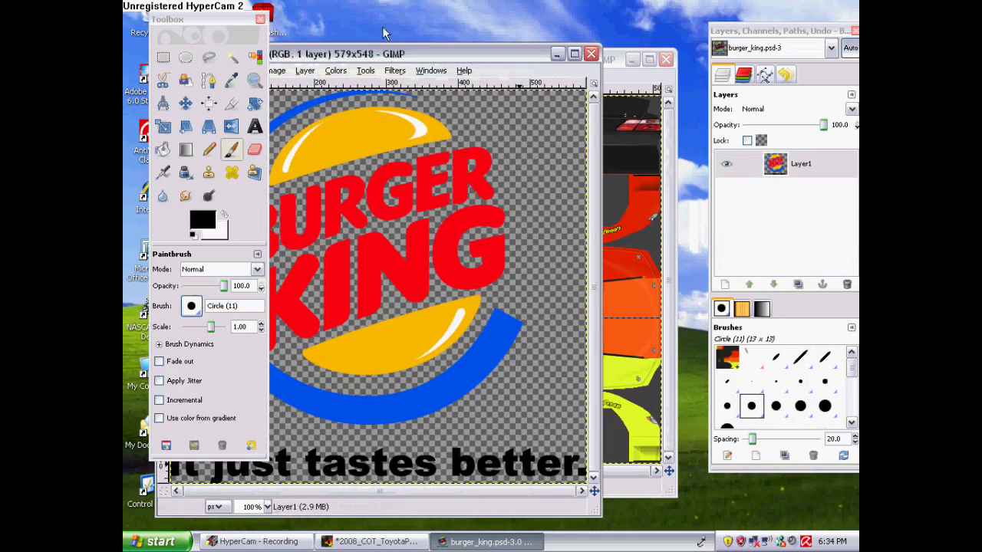
Copy the Burger King logo's Layer1 to the clipboard and return to the Toyota template
left_click_drag(391, 52, 478, 48)
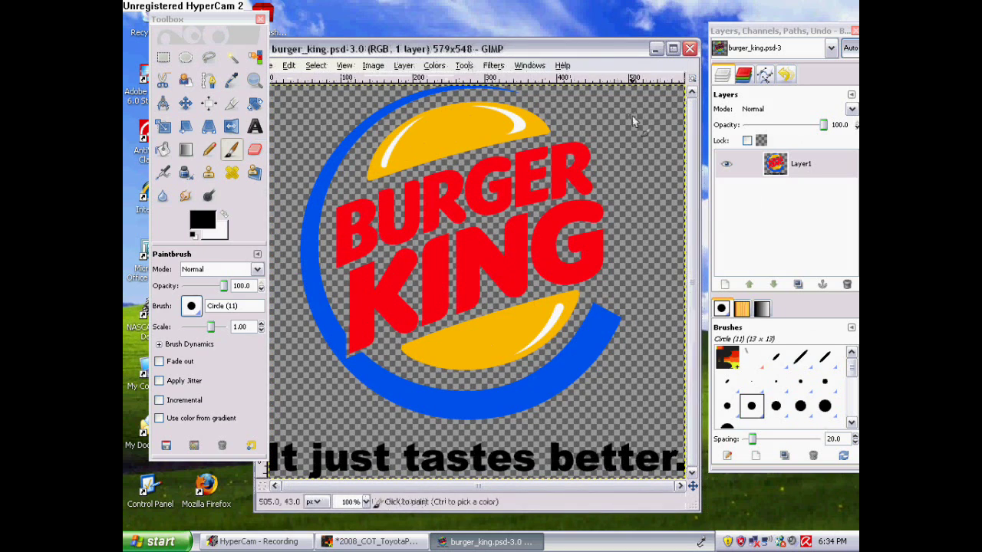
left_click(790, 170)
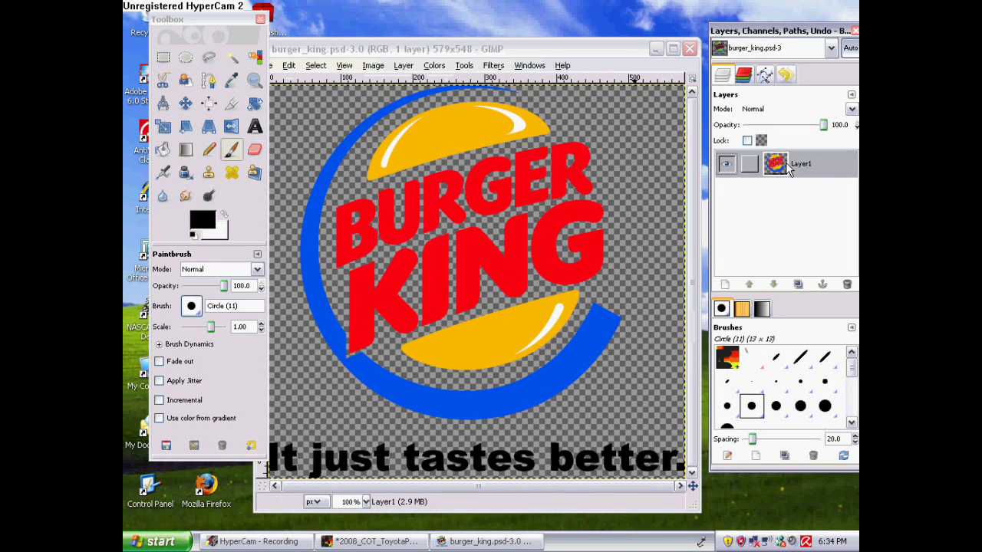
key("ctrl+c")
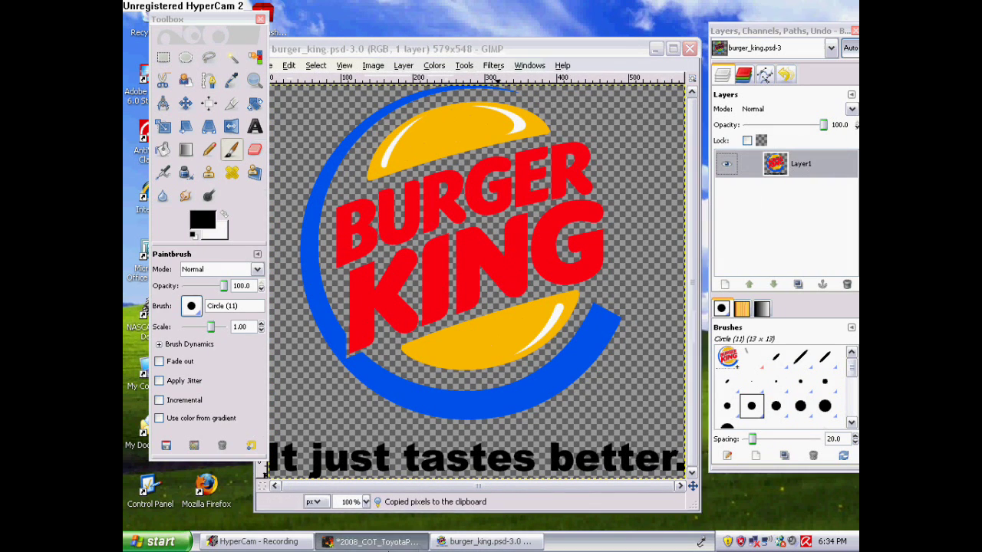
left_click(372, 541)
left_click(313, 76)
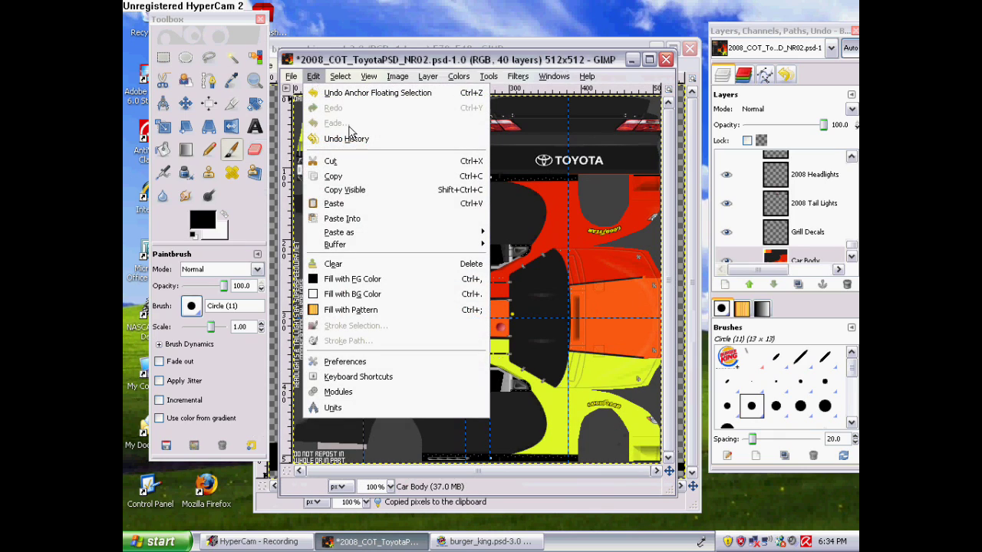
Paste the Burger King logo and shrink it onto the orange hood area with the Scale tool
left_click(346, 203)
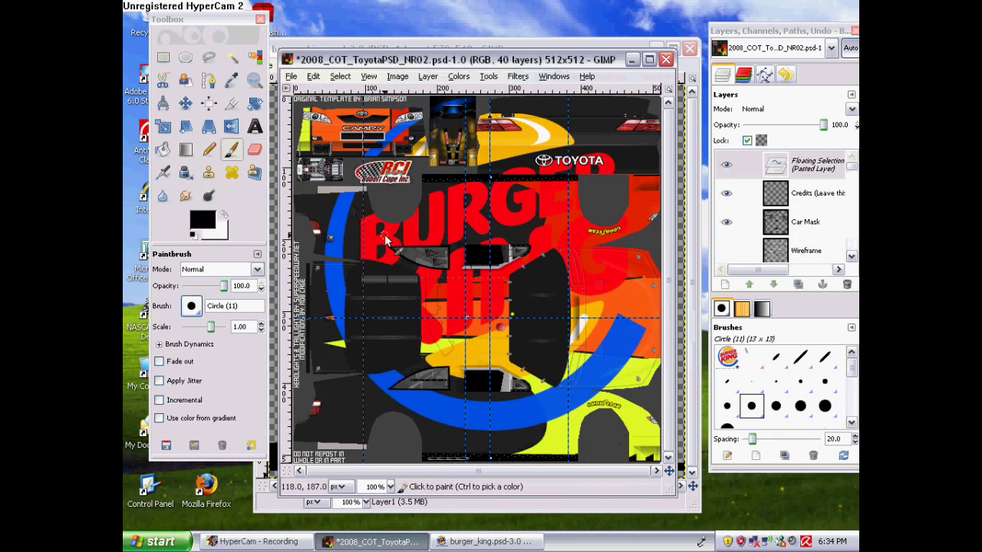
left_click(163, 129)
left_click(512, 140)
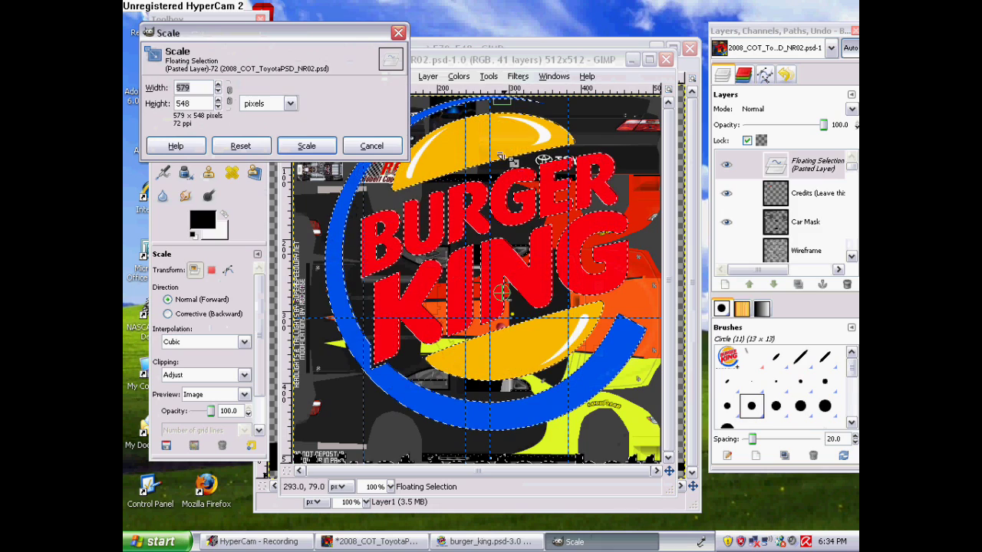
left_click_drag(297, 43, 157, 74)
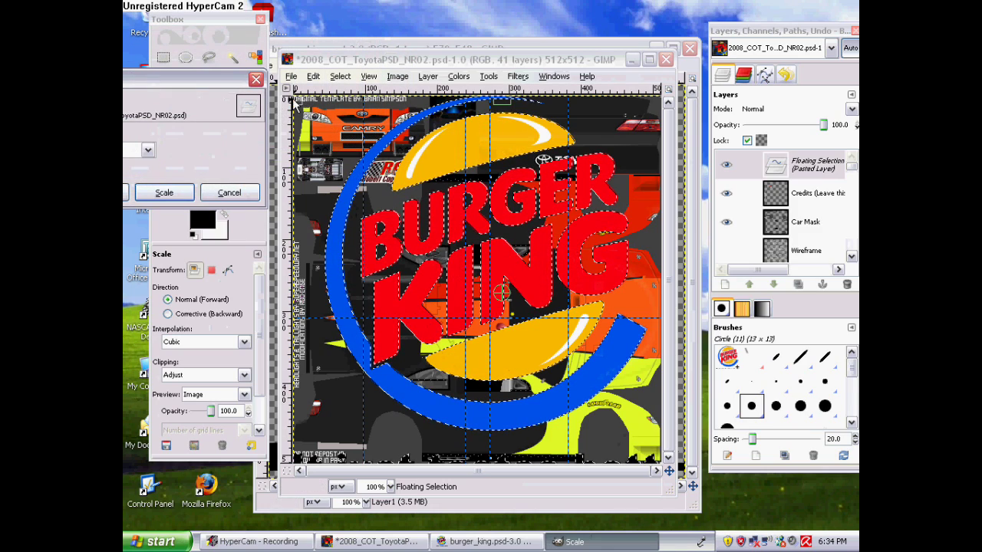
left_click_drag(297, 100, 485, 285)
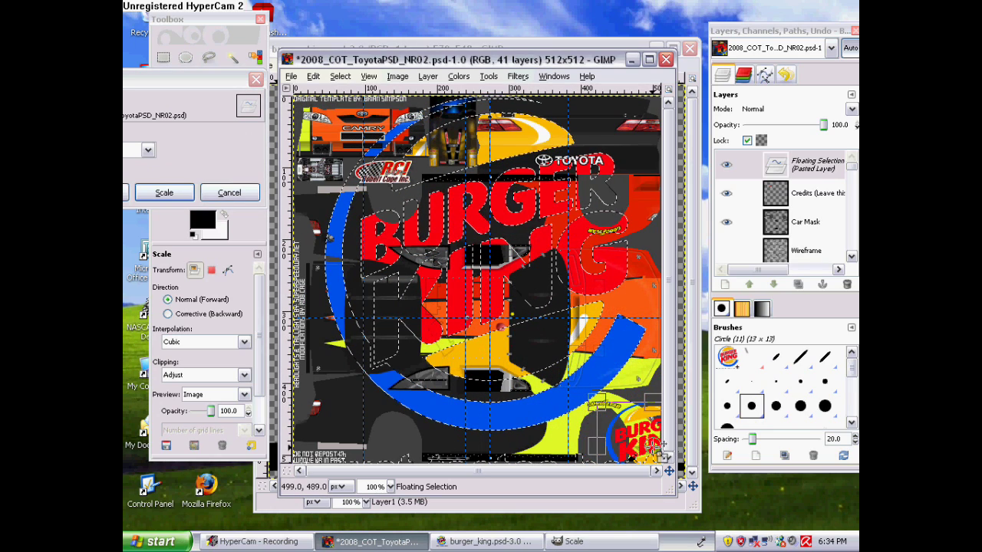
left_click_drag(632, 326, 627, 326)
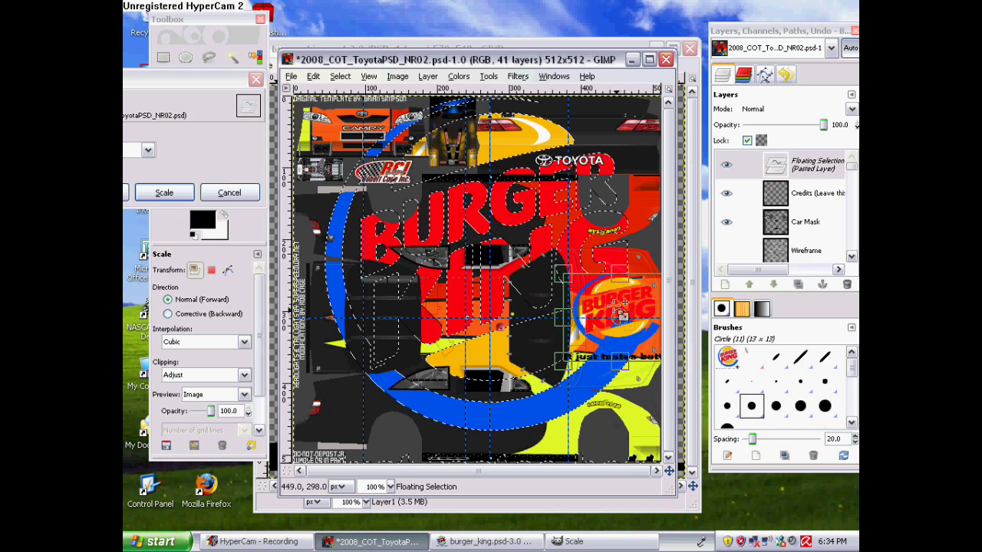
left_click_drag(566, 278, 631, 318)
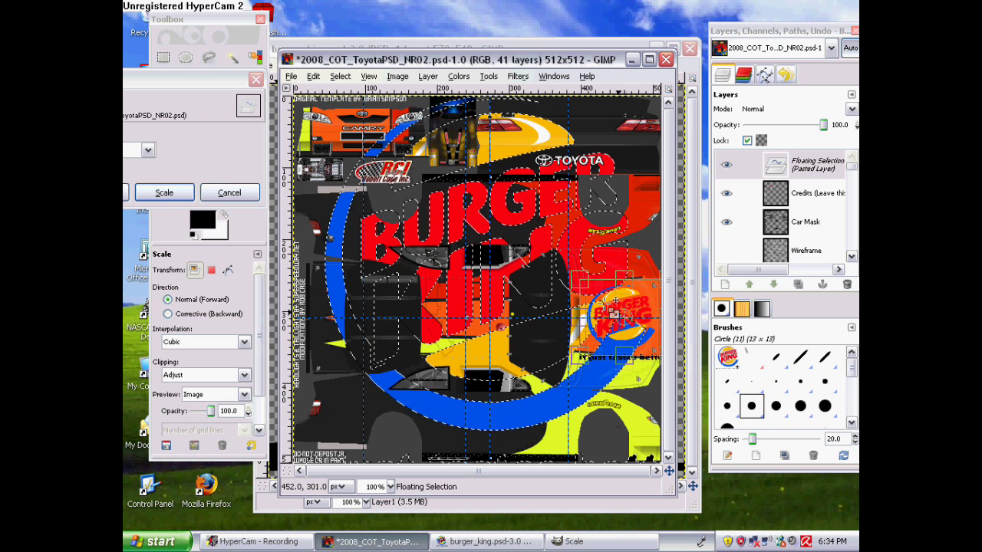
left_click(191, 198)
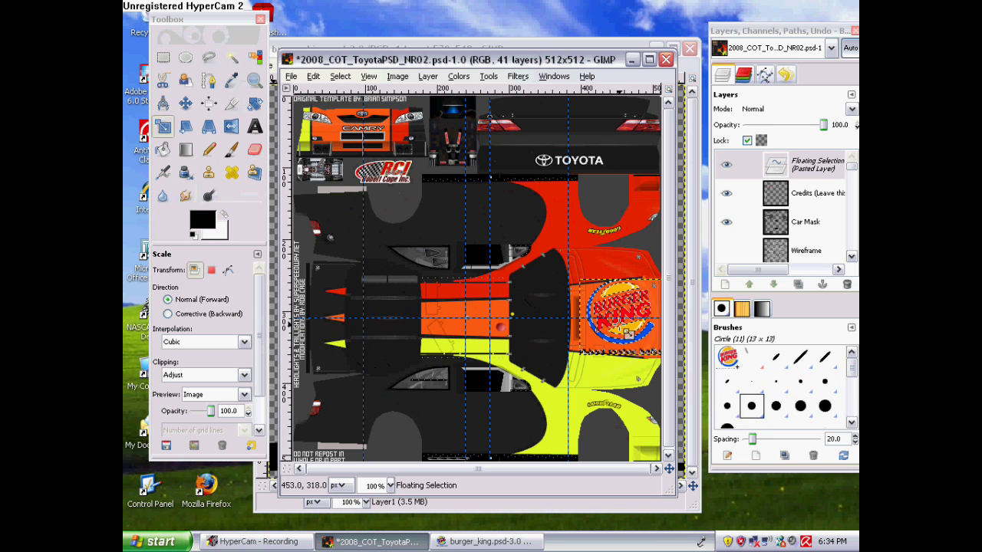
Rotate the floating Burger King logo 90°, then a further 180°
left_click(256, 107)
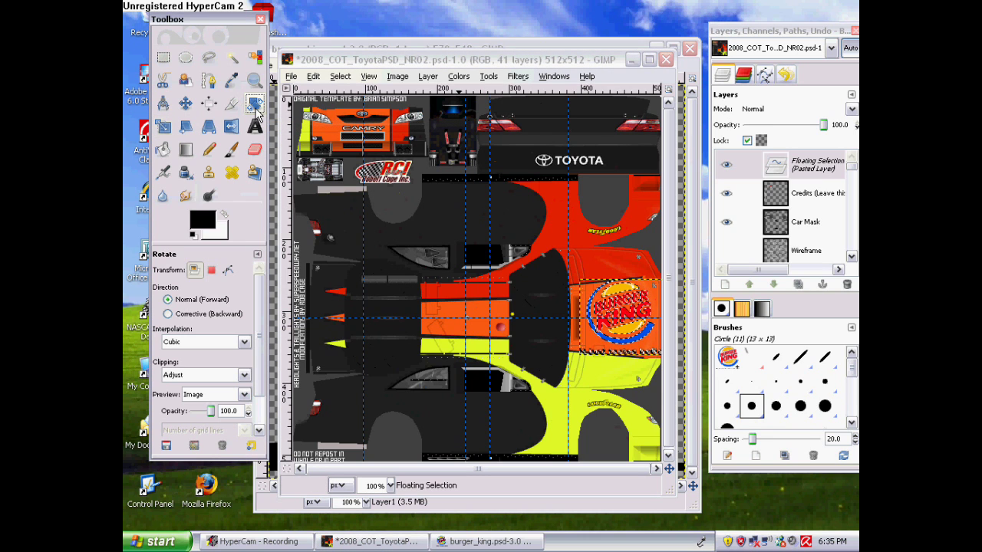
left_click(614, 295)
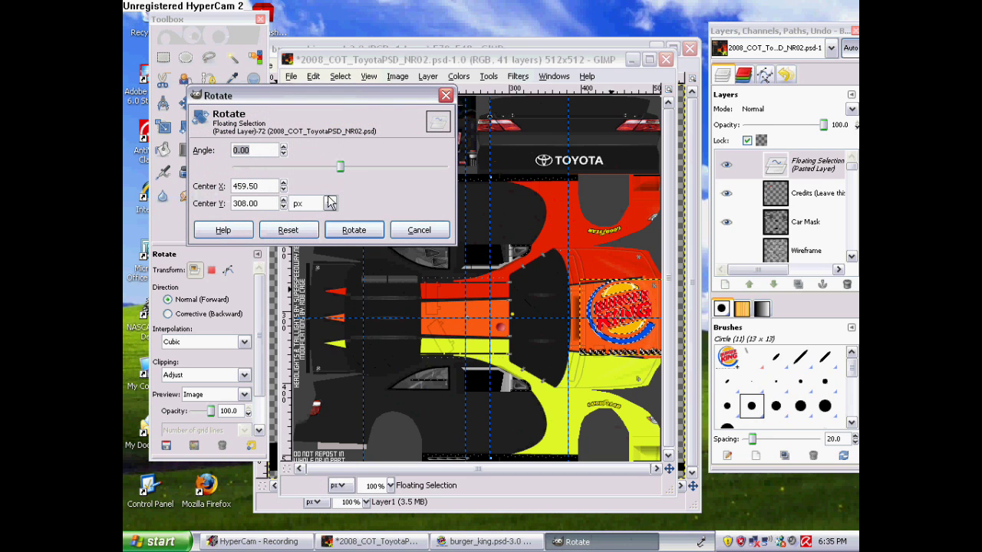
left_click(353, 230)
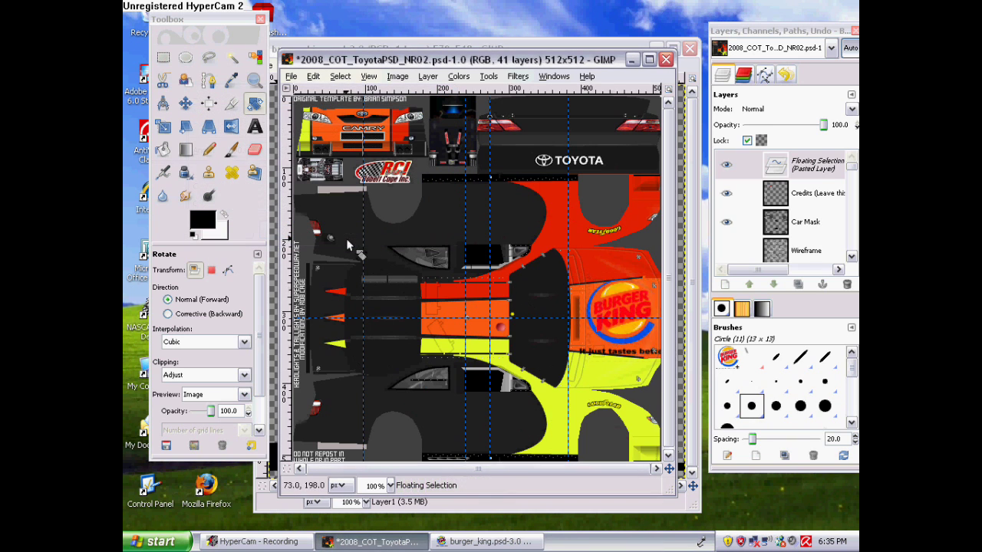
left_click(656, 349)
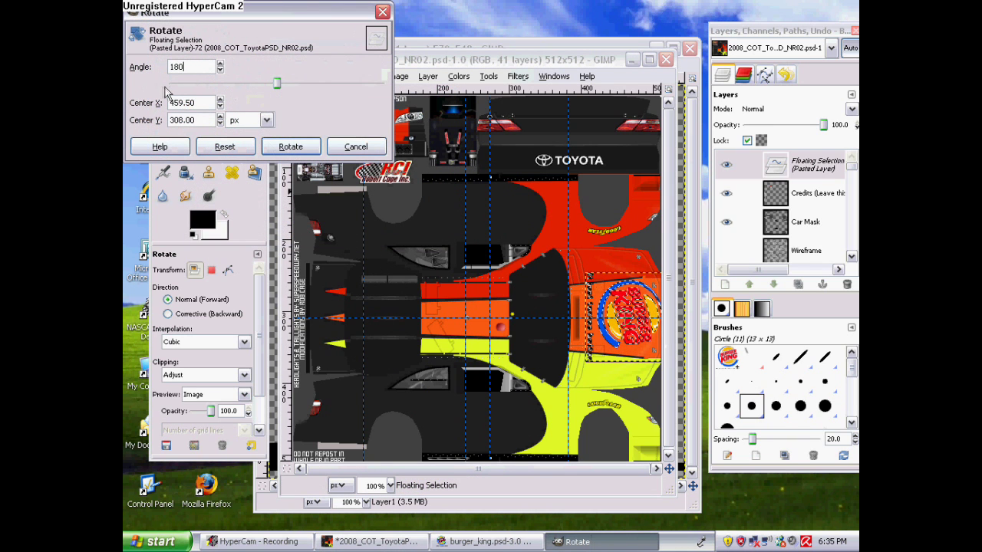
left_click(272, 147)
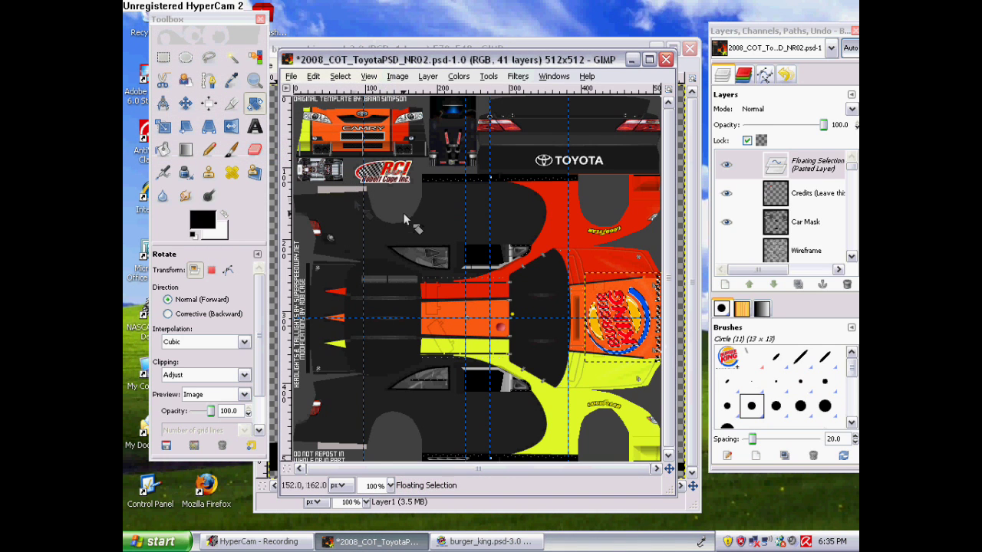
Scale the Burger King logo to 108×125 and anchor it onto the Car Body layer
left_click(162, 126)
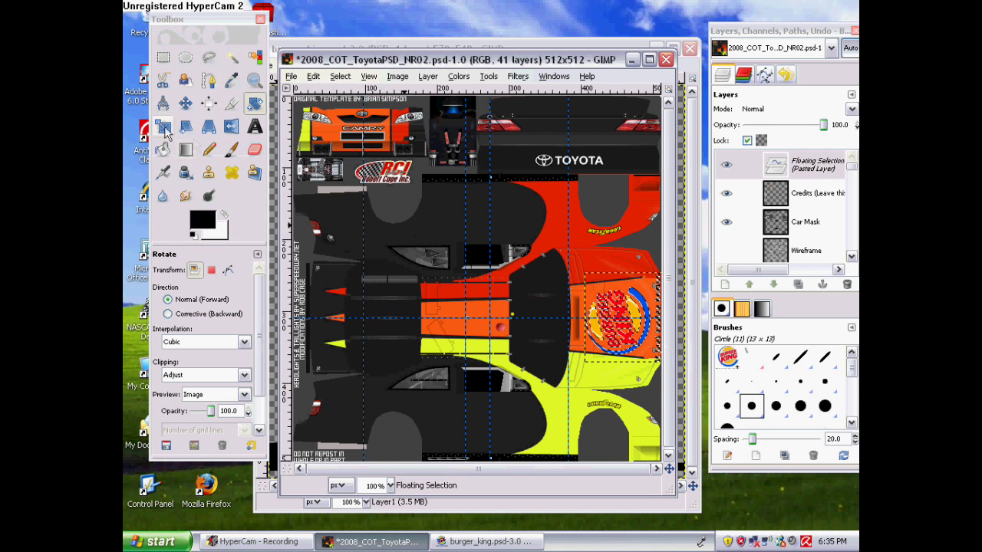
left_click(628, 325)
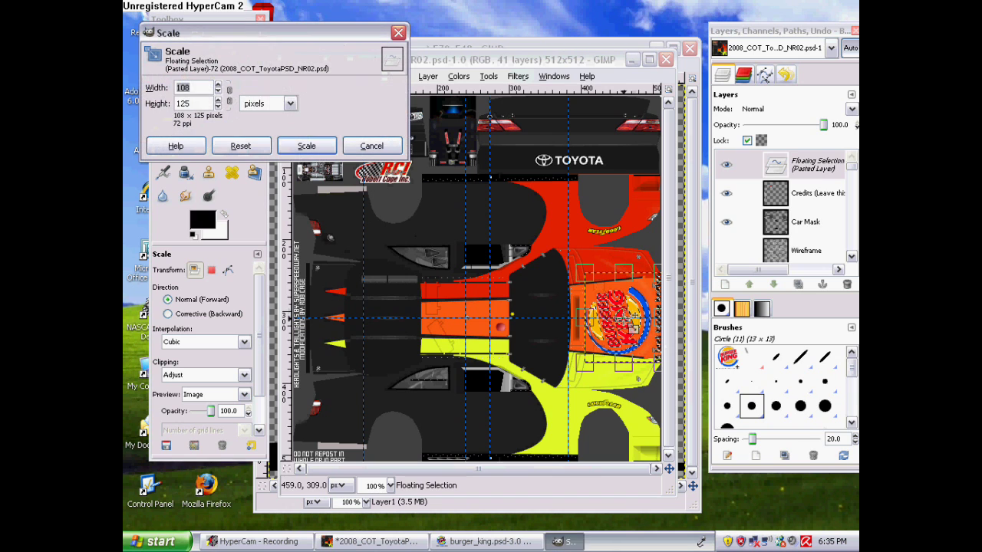
left_click_drag(633, 322, 628, 322)
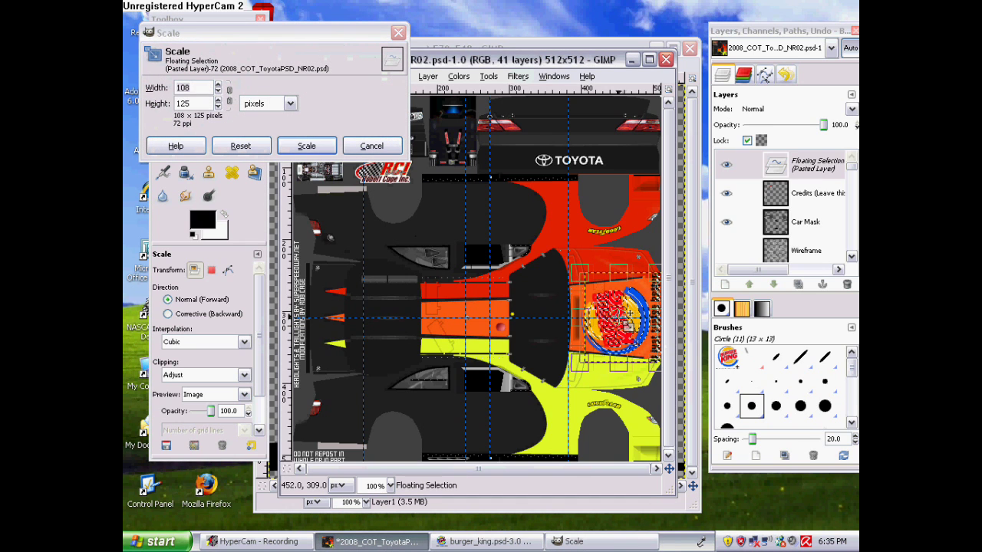
left_click(306, 146)
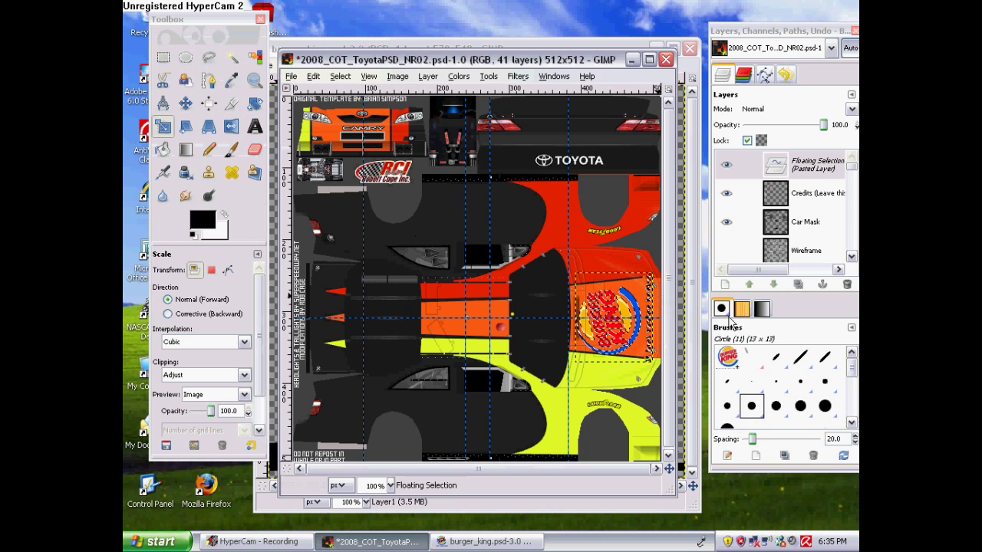
left_click(822, 285)
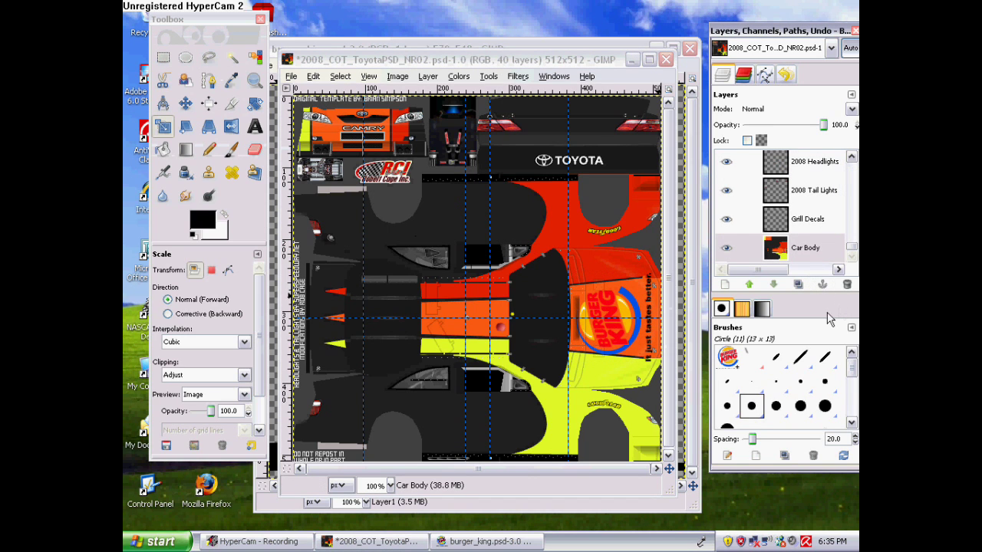
Close the burger_king.psd image
left_click(390, 48)
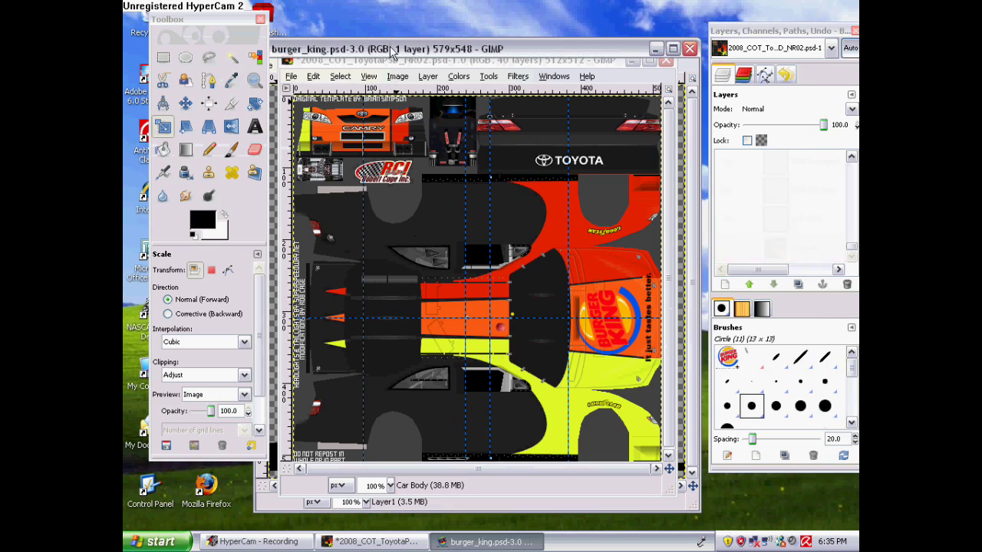
key("ctrl+w")
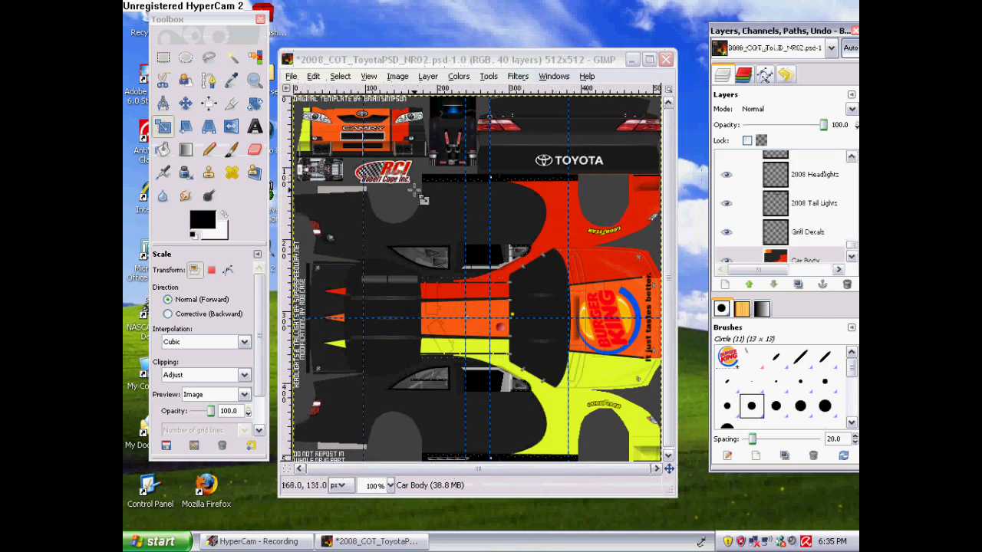
left_click(291, 77)
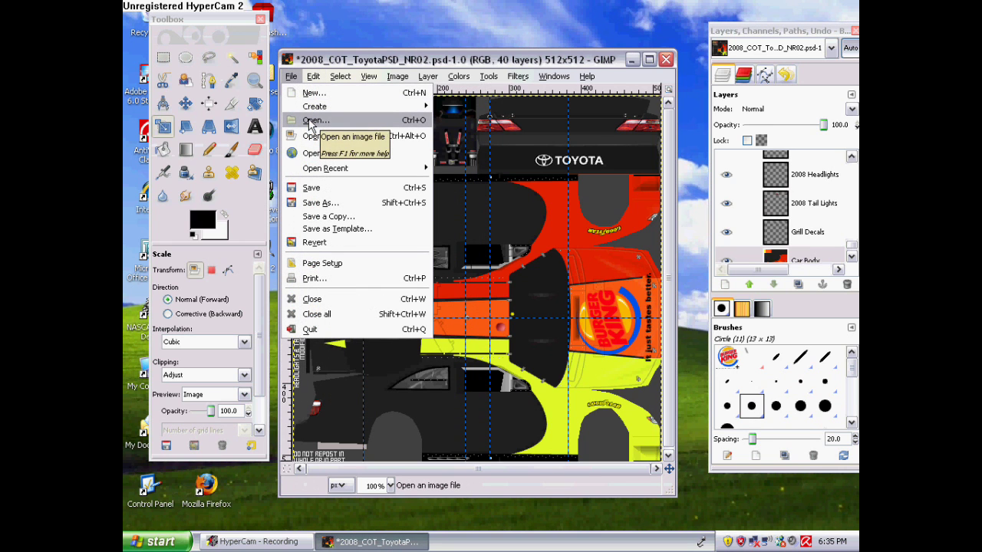
Open 2009 Contigs.psd from Sponsors > 56556_2009_Contigs and move its window to the right
left_click(313, 121)
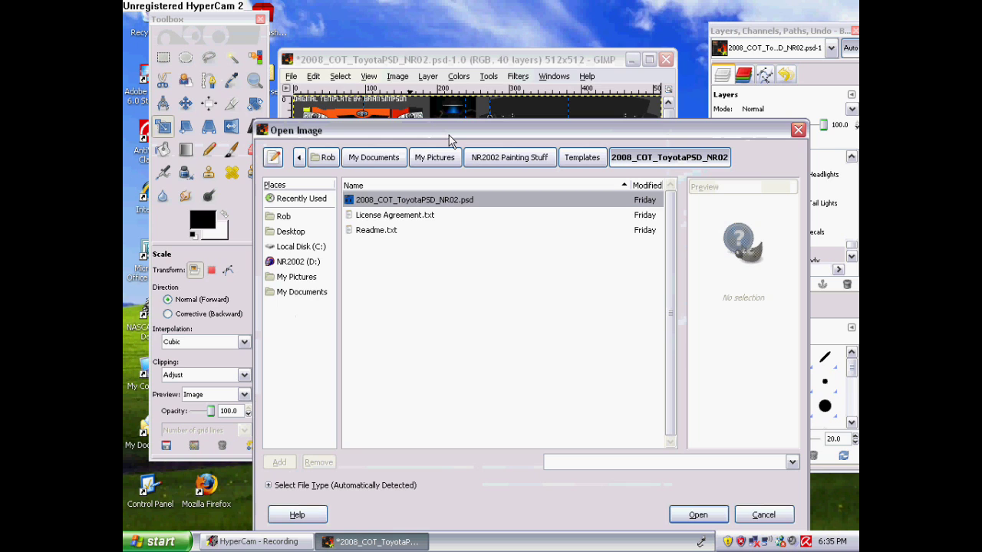
left_click(528, 158)
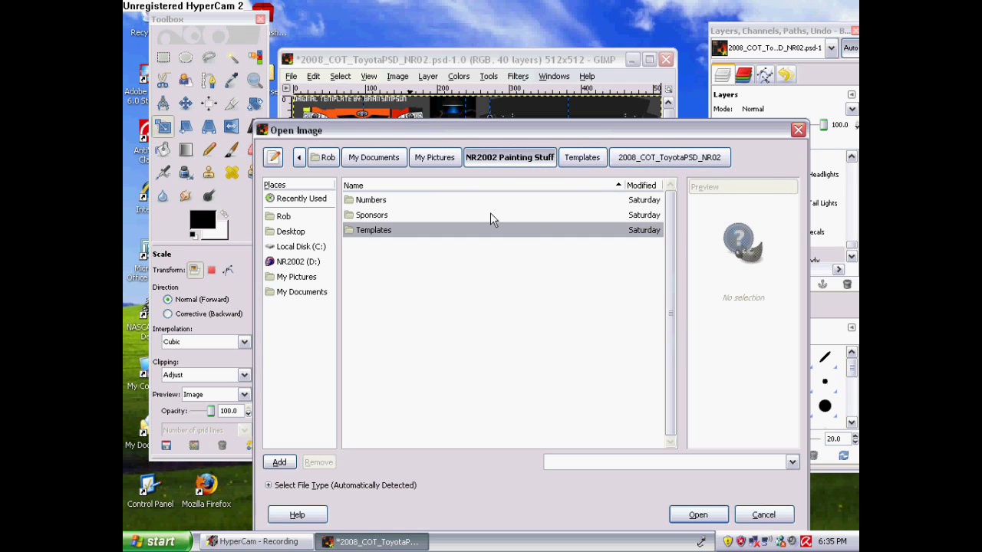
left_click(376, 217)
double_click(376, 215)
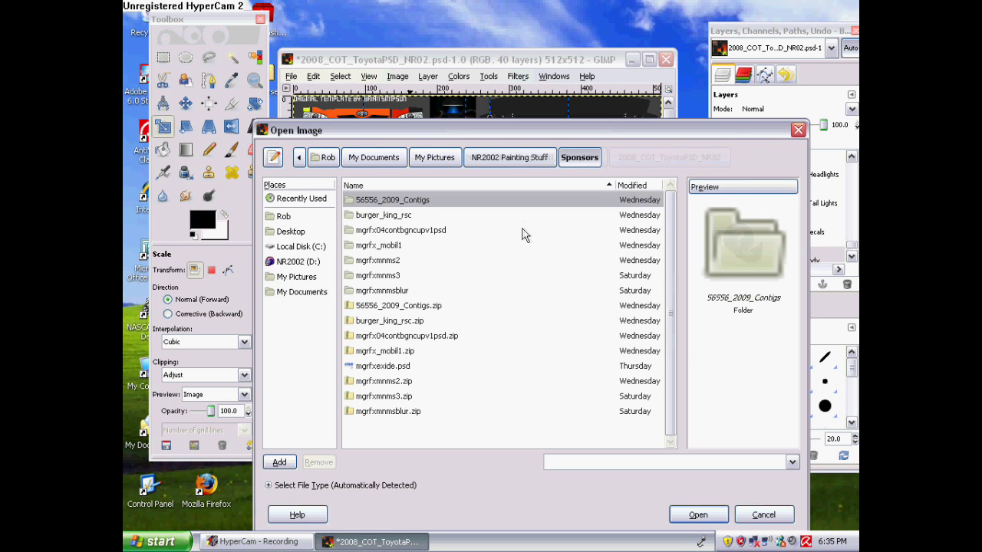
double_click(453, 201)
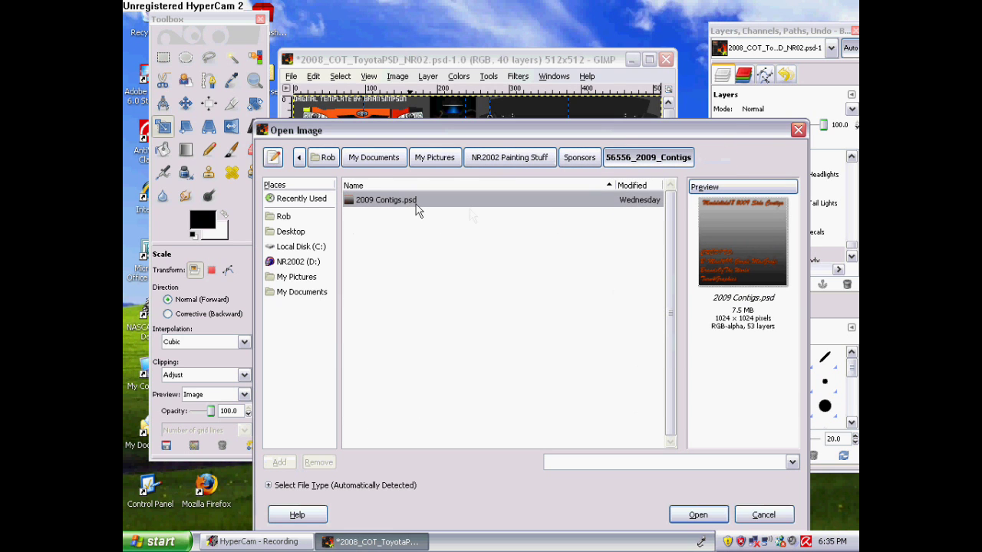
double_click(414, 203)
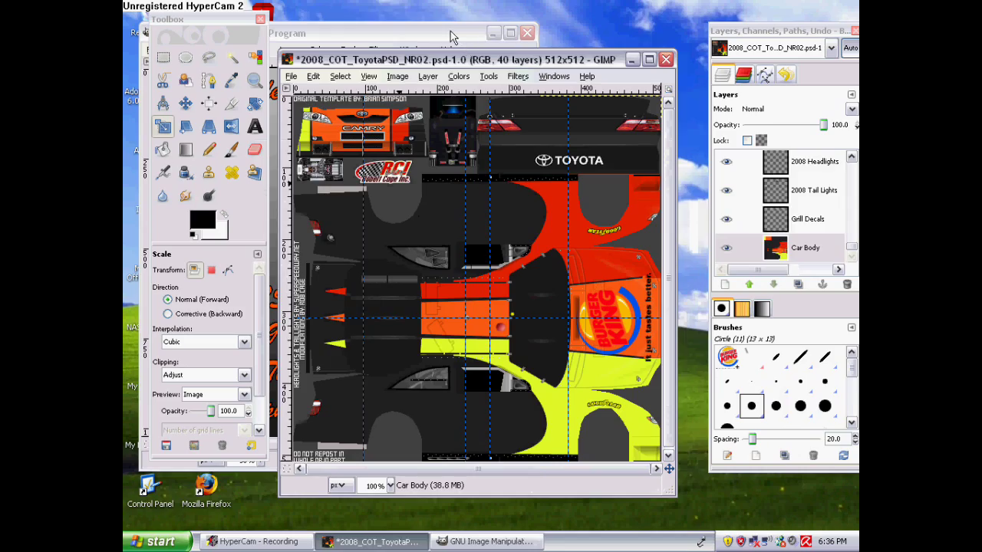
left_click_drag(429, 39, 586, 34)
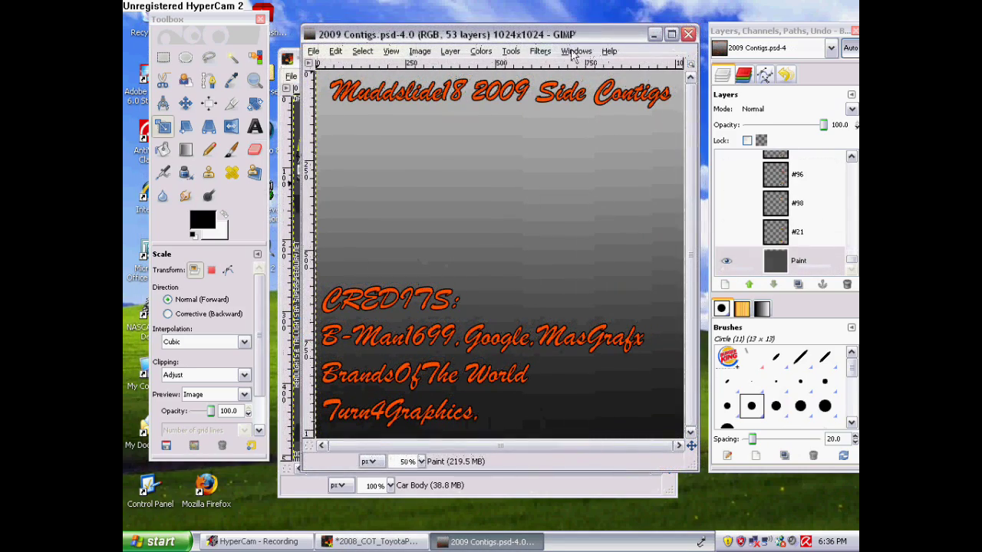
Hide the Paint and Credits layers and show the #36 decal layer in 2009 Contigs
left_click(725, 261)
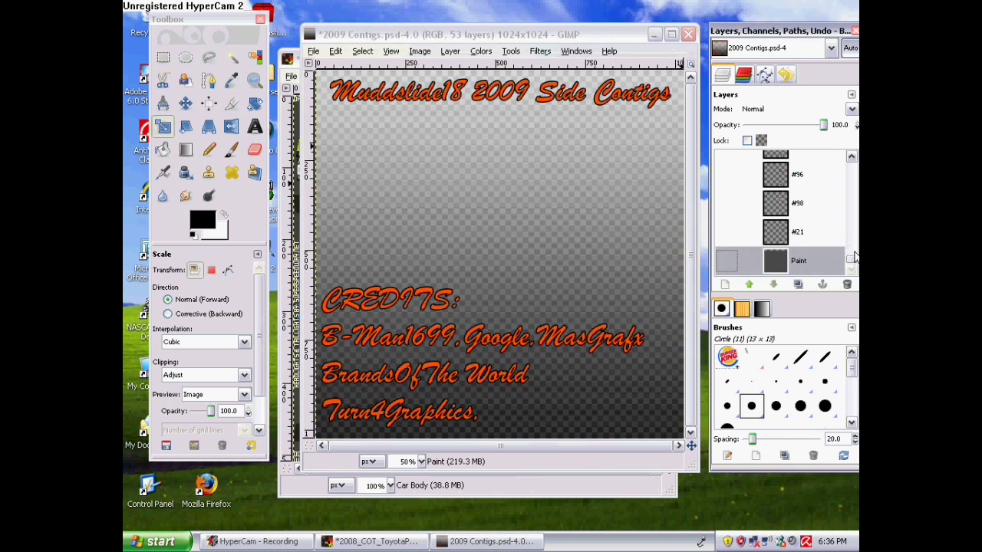
scroll(851, 226, "up", 5)
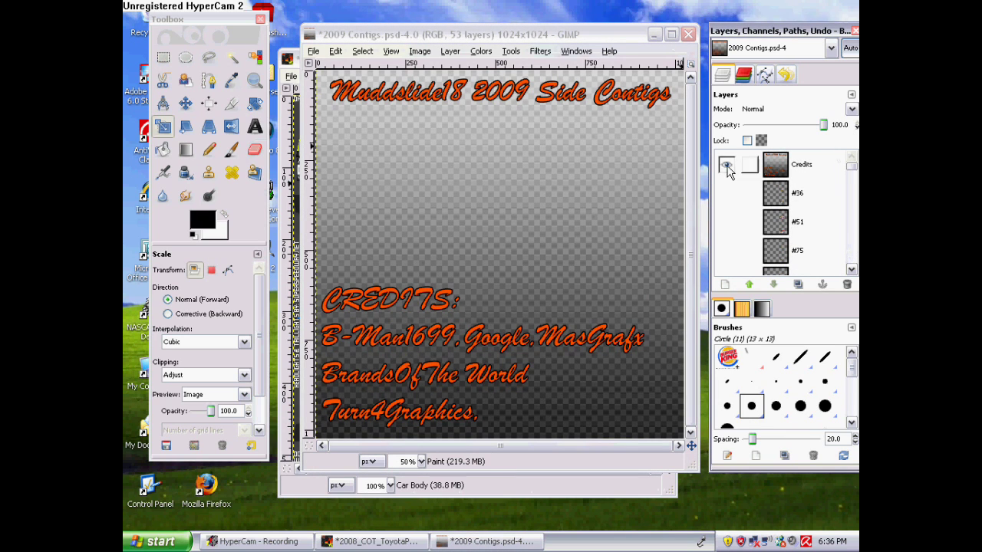
left_click(727, 167)
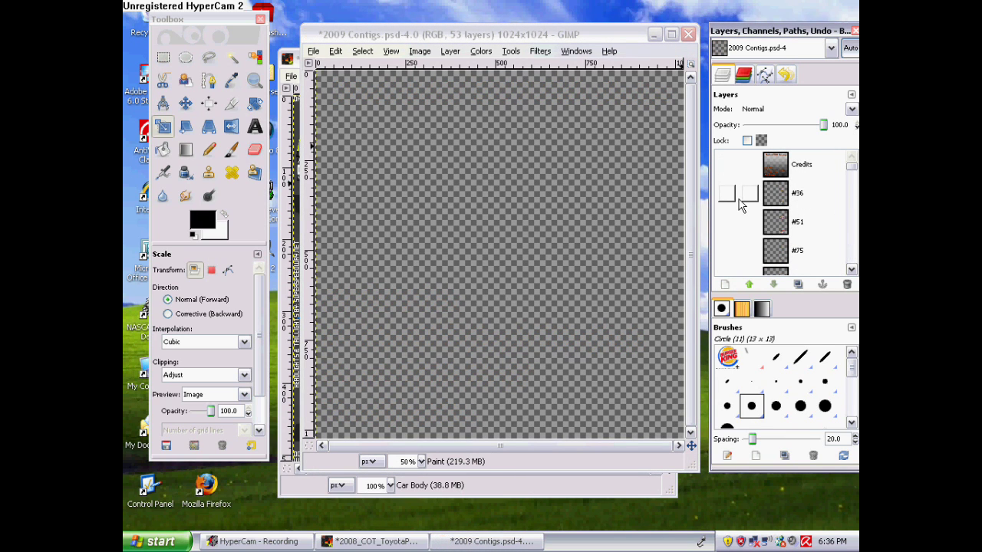
left_click(726, 193)
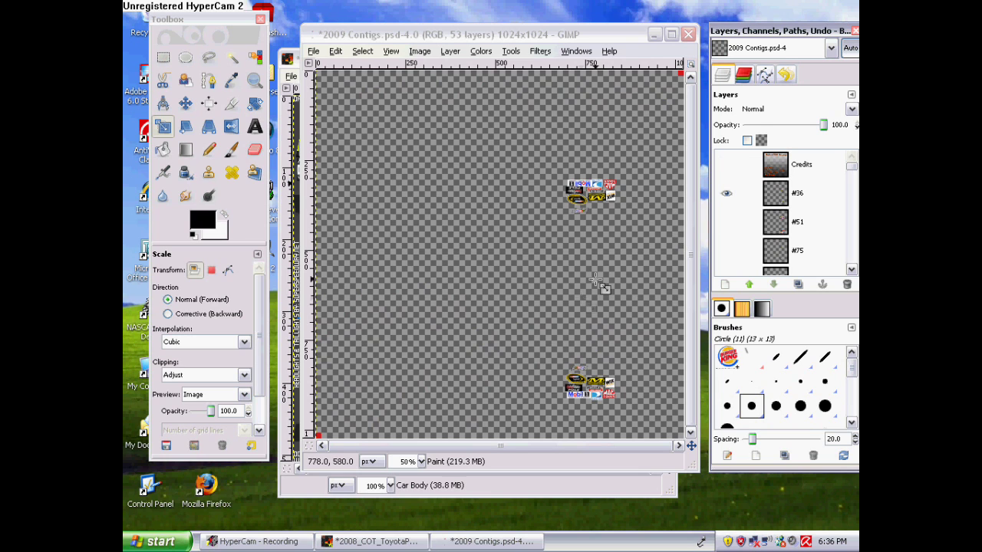
left_click(459, 37)
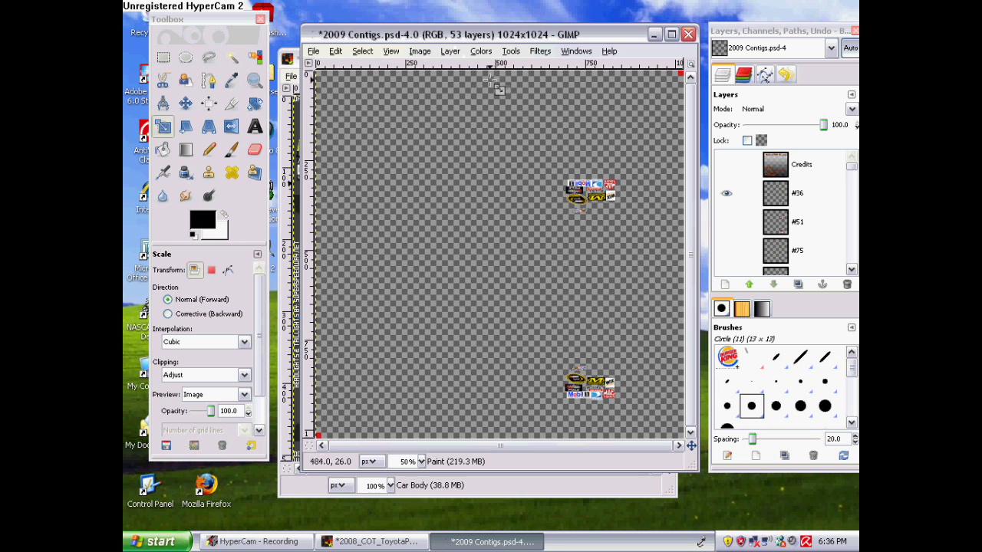
left_click(450, 51)
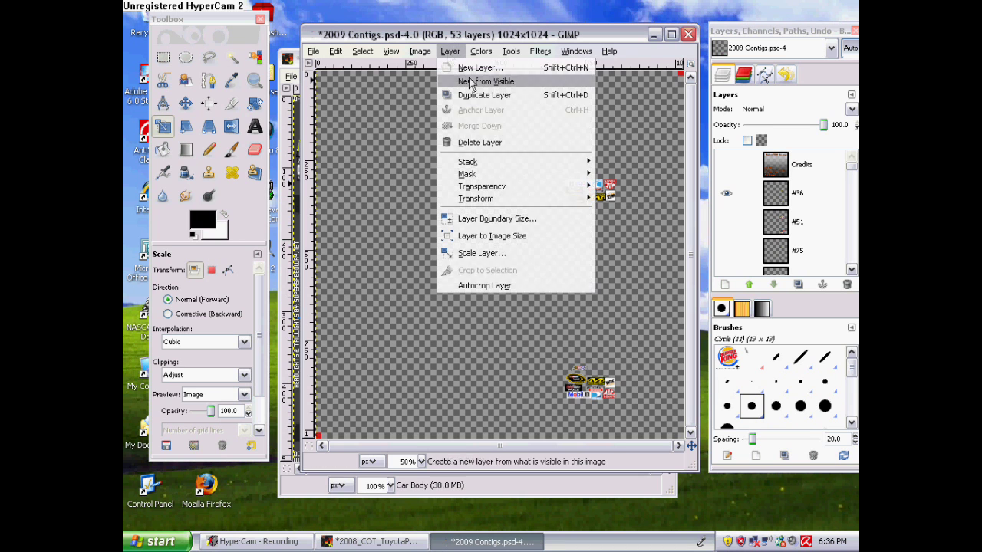
Scale the Paint layer down to 512 pixels wide
left_click(501, 255)
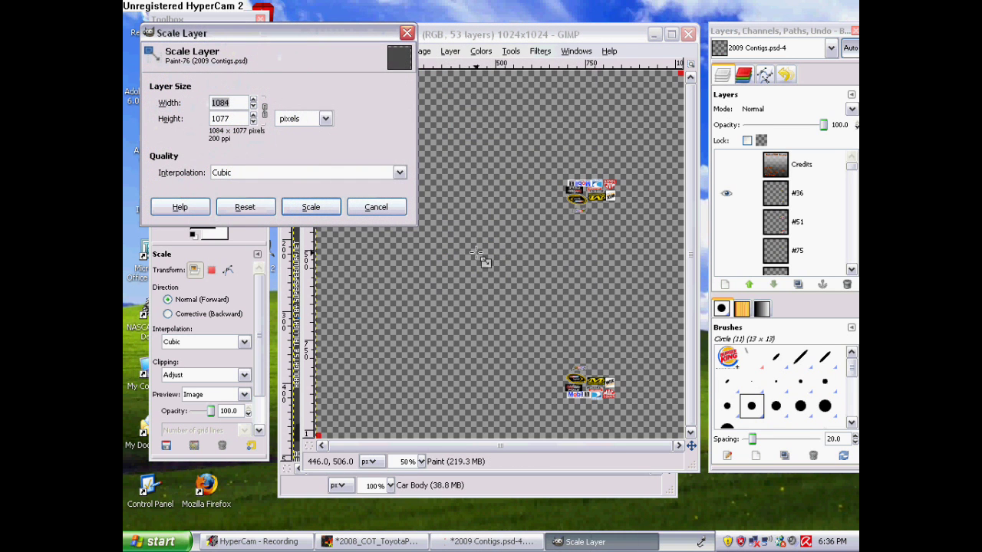
type("512")
key("Tab")
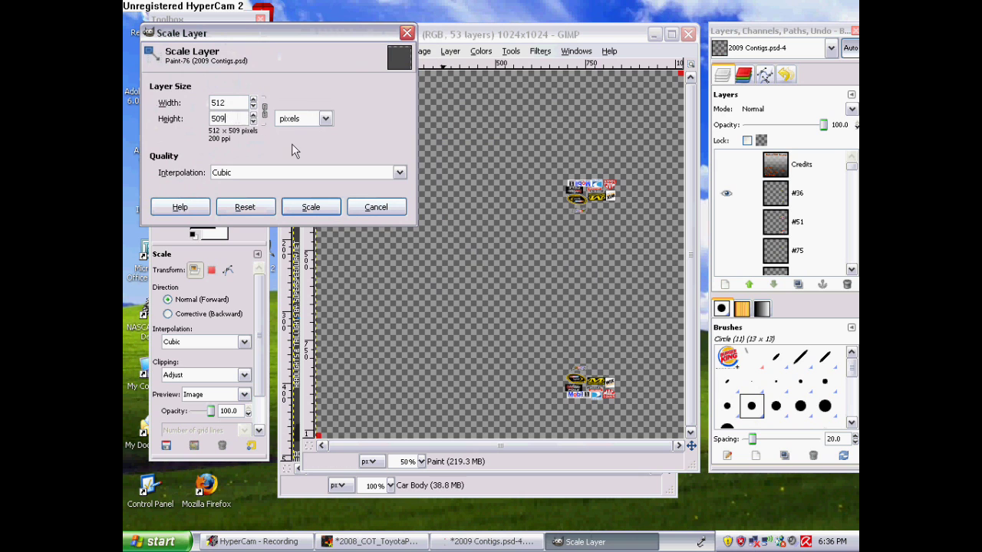
left_click(311, 207)
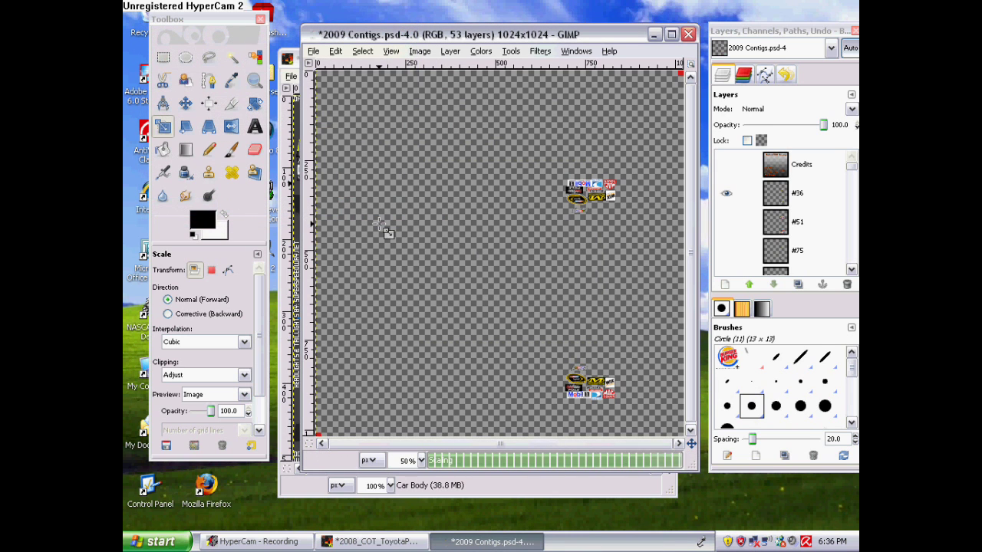
left_click(450, 52)
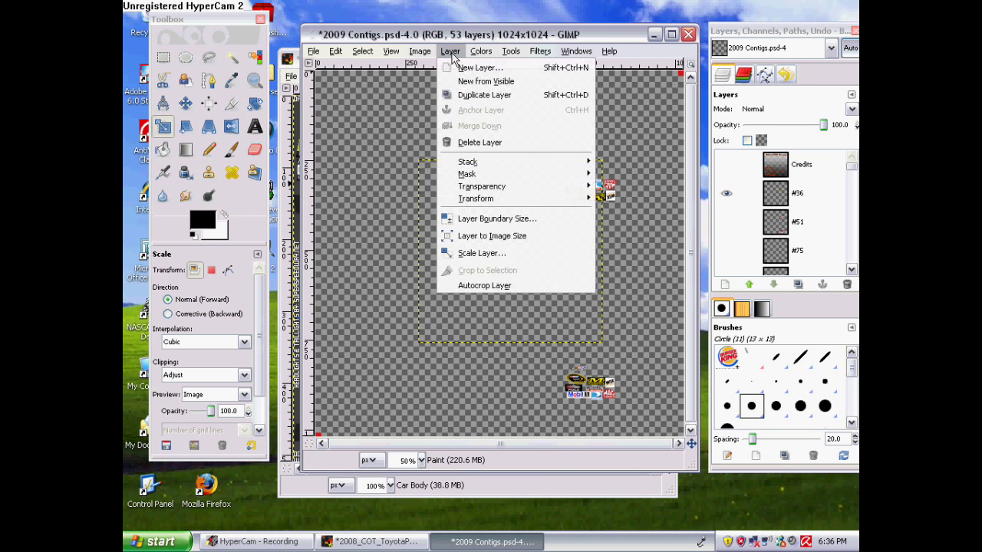
left_click(491, 254)
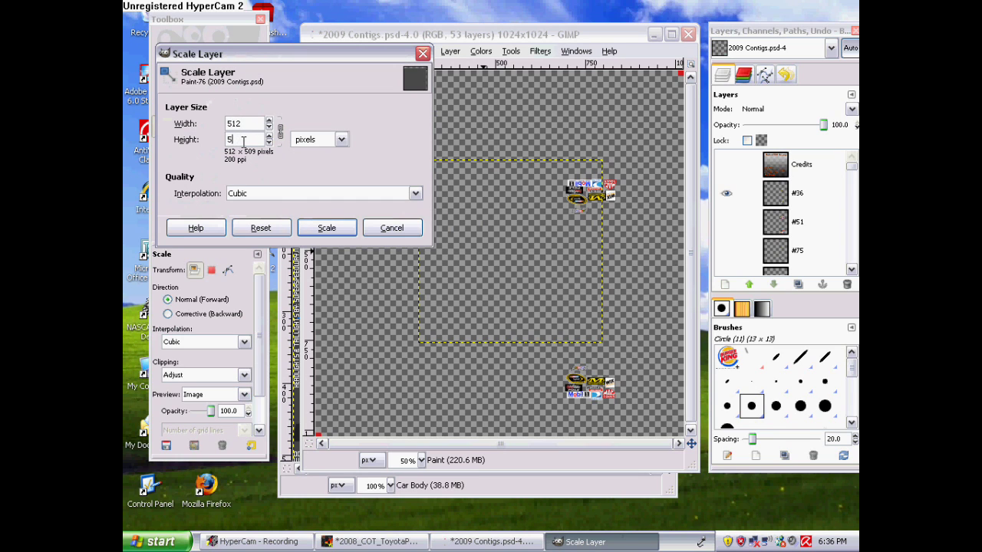
left_click(327, 227)
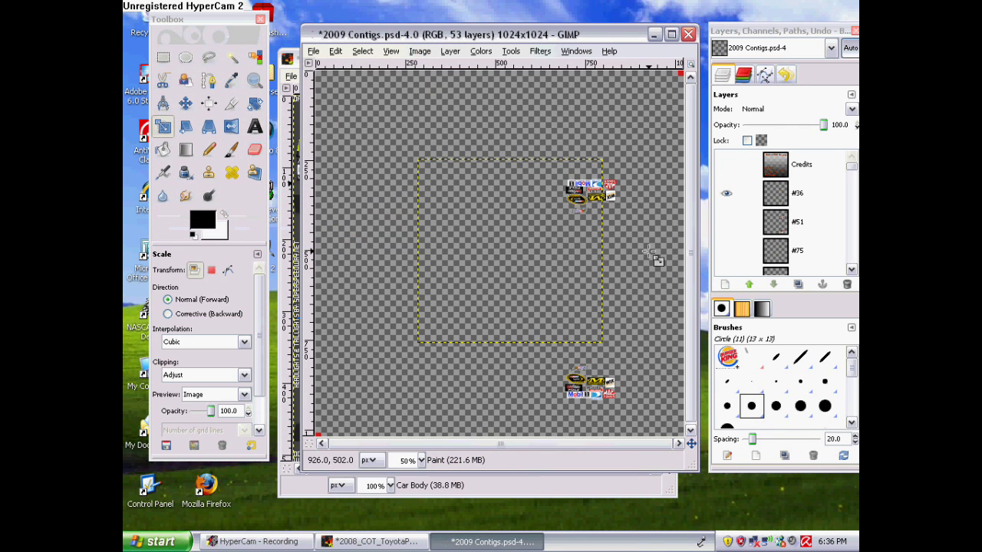
Scale the #36 decal layer to 512×512 pixels
left_click(771, 193)
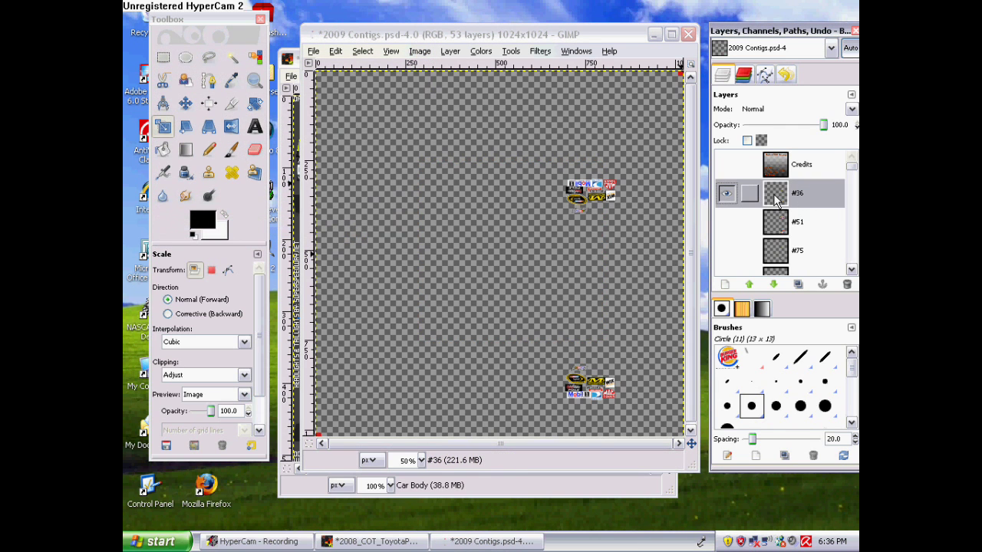
left_click(450, 51)
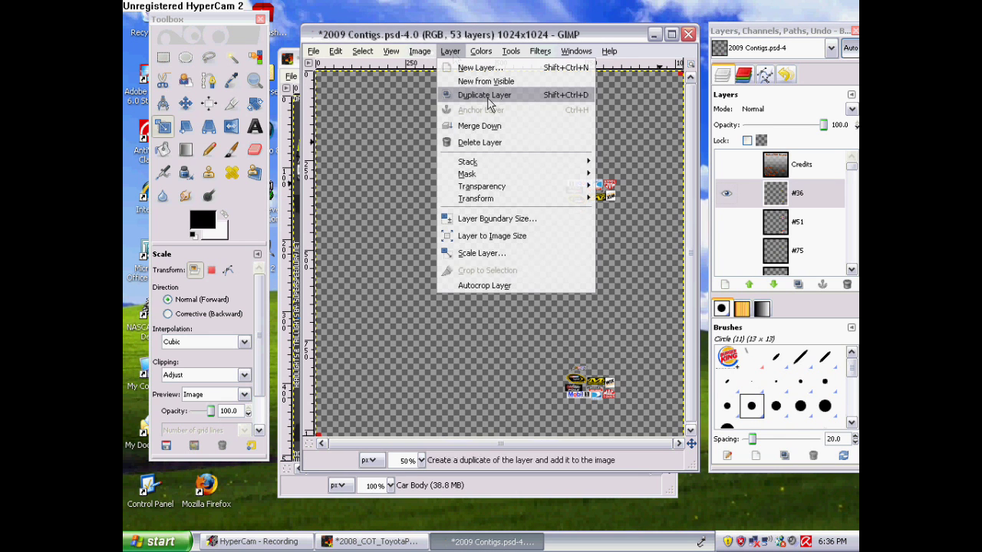
left_click(484, 253)
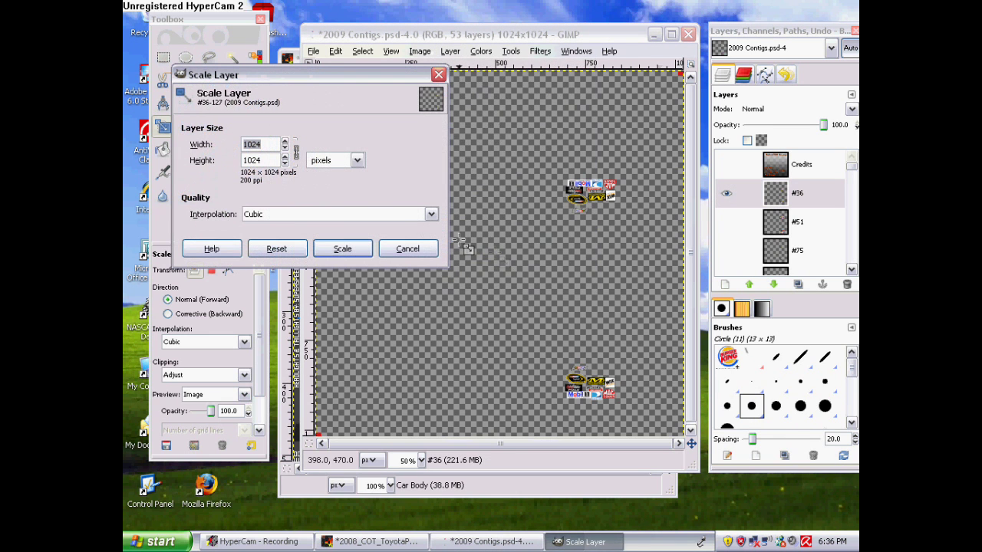
key("Tab")
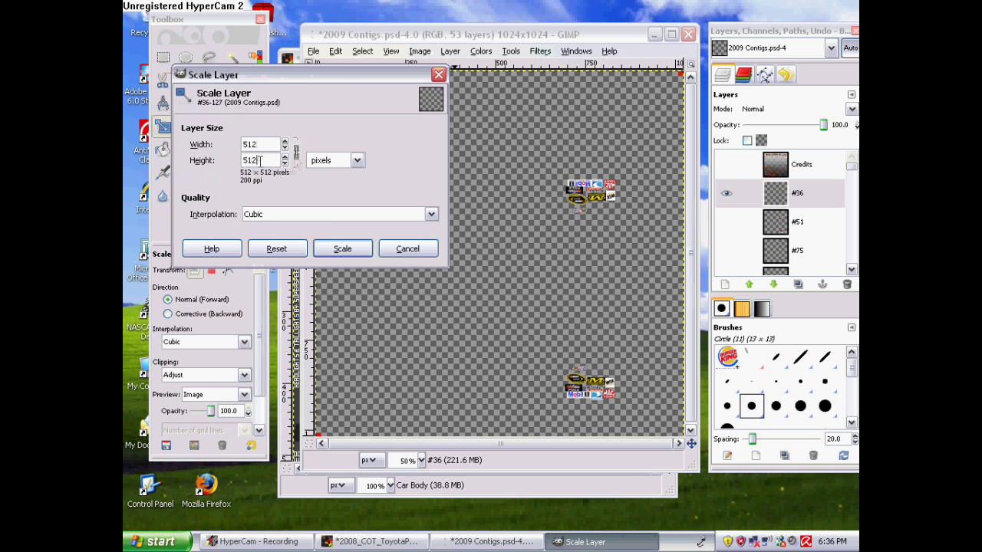
left_click(334, 248)
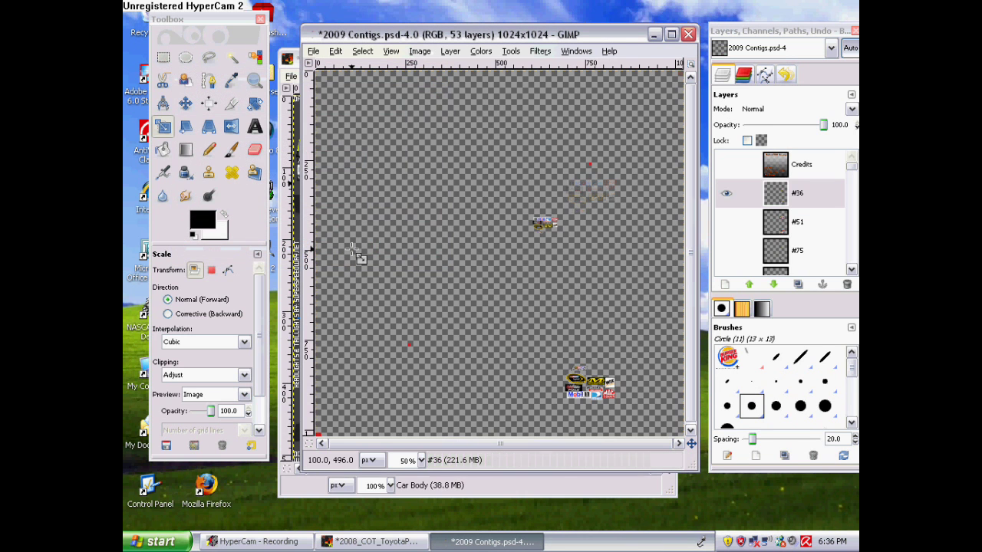
Copy the scaled #36 decals from 2009 Contigs and paste them into the Toyota template
left_click(335, 51)
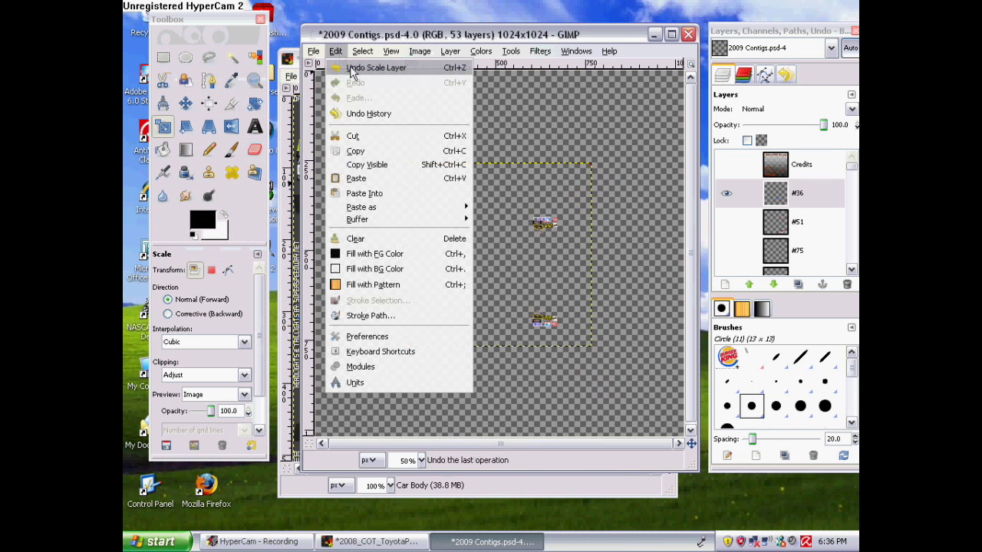
left_click(365, 157)
left_click(288, 90)
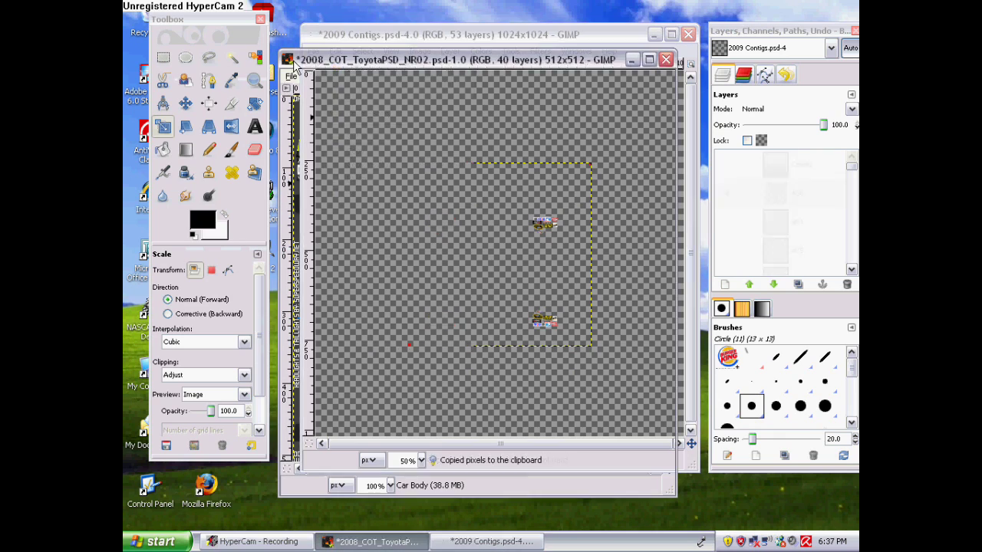
left_click(317, 79)
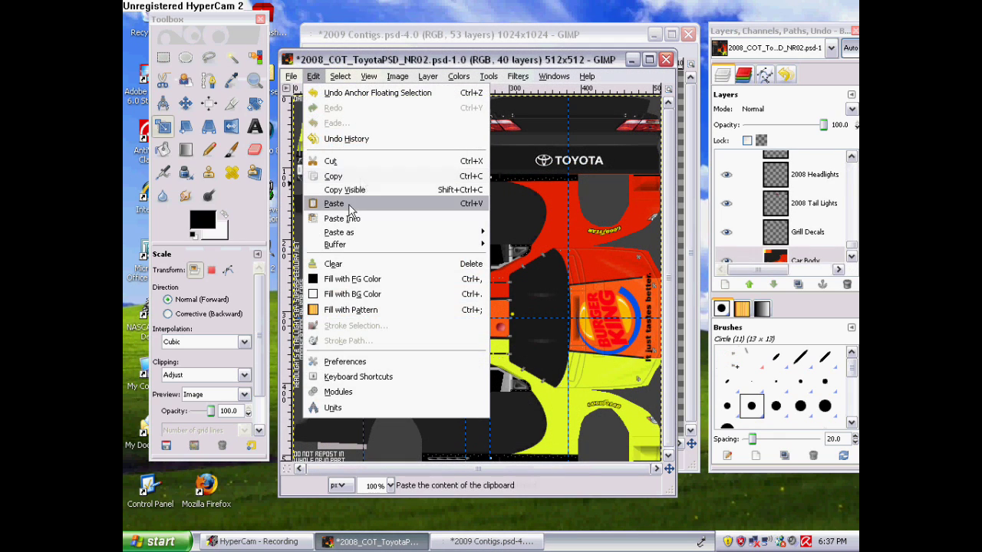
left_click(347, 202)
Nudge the pasted decals 17 px left beside the hood and anchor them onto Car Body
left_click_drag(339, 208, 556, 212)
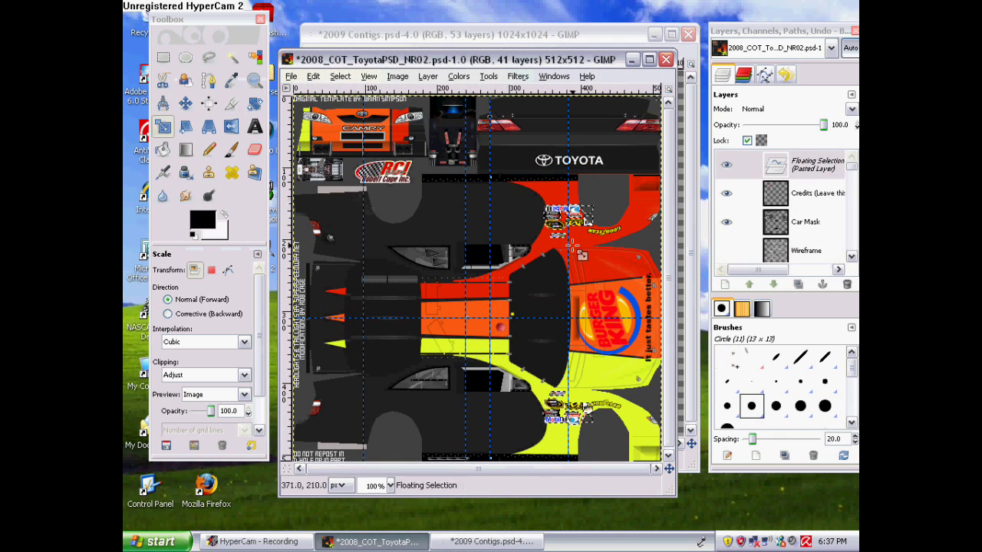
left_click(185, 103)
left_click_drag(558, 218, 545, 218)
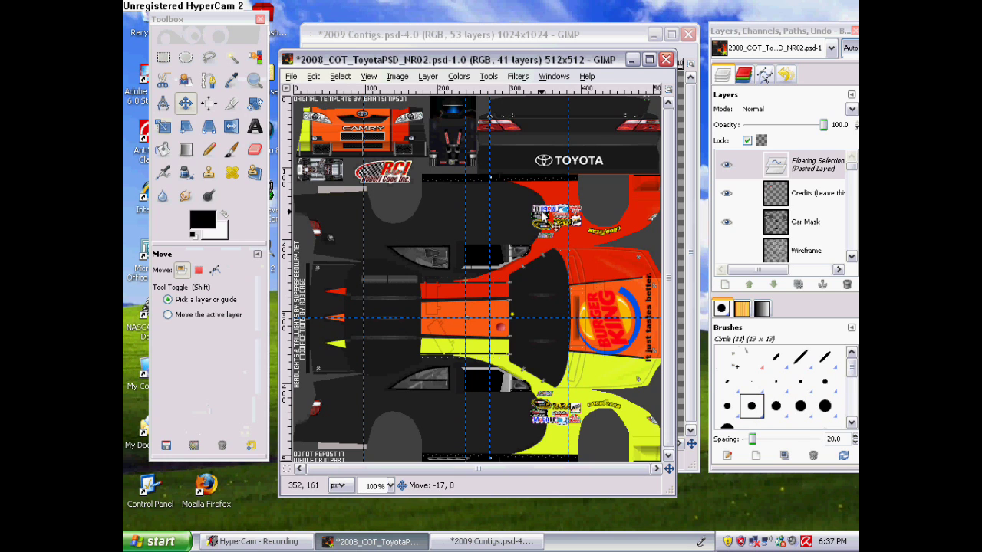
left_click(822, 283)
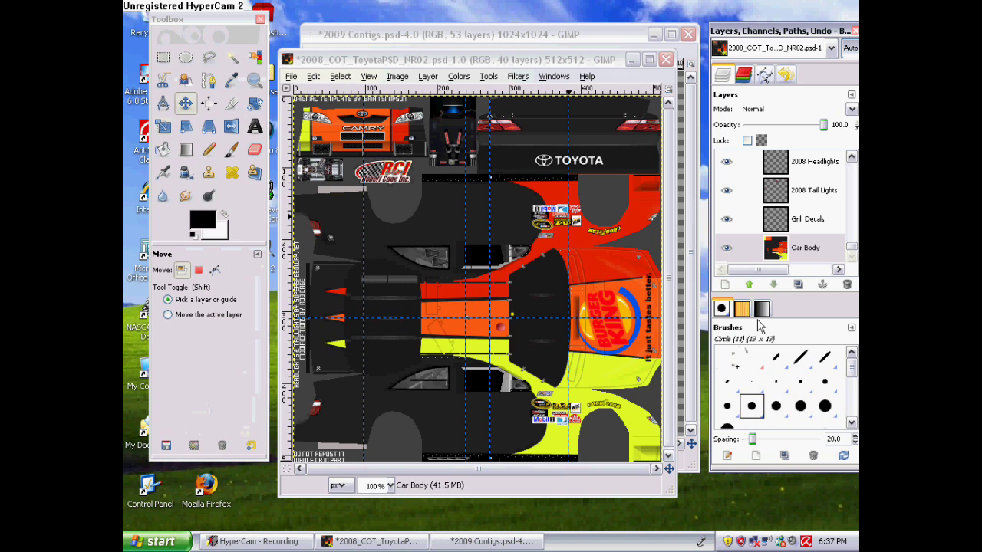
left_click(293, 76)
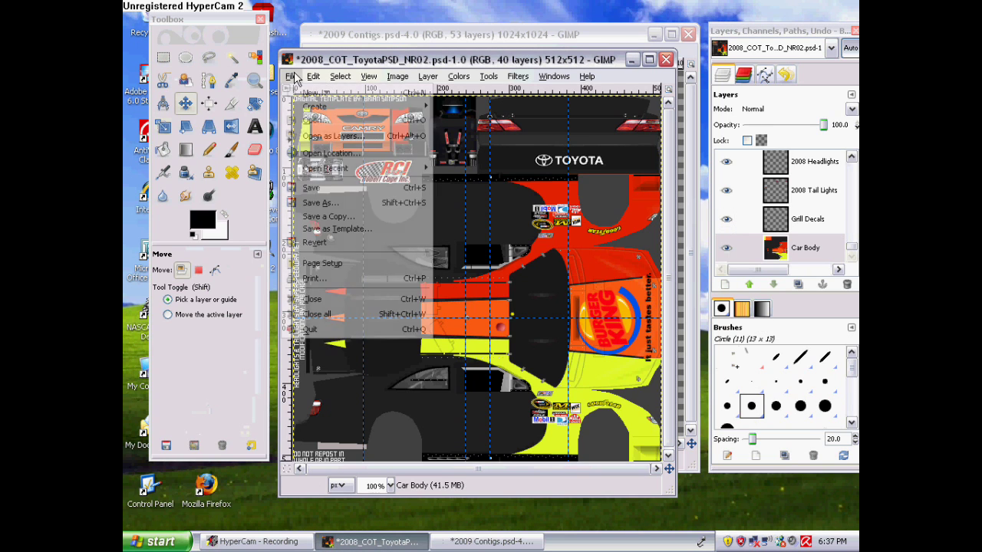
left_click(349, 207)
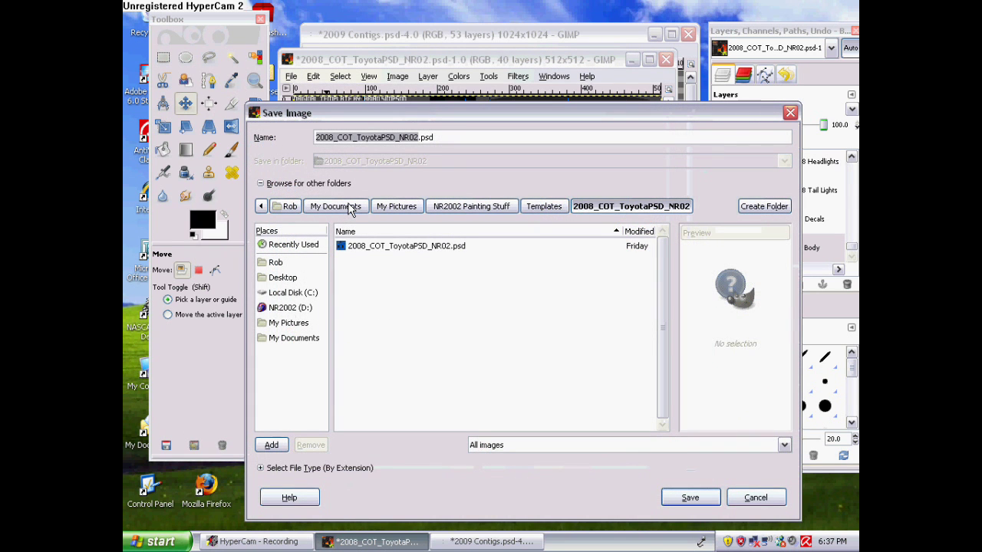
left_click(295, 290)
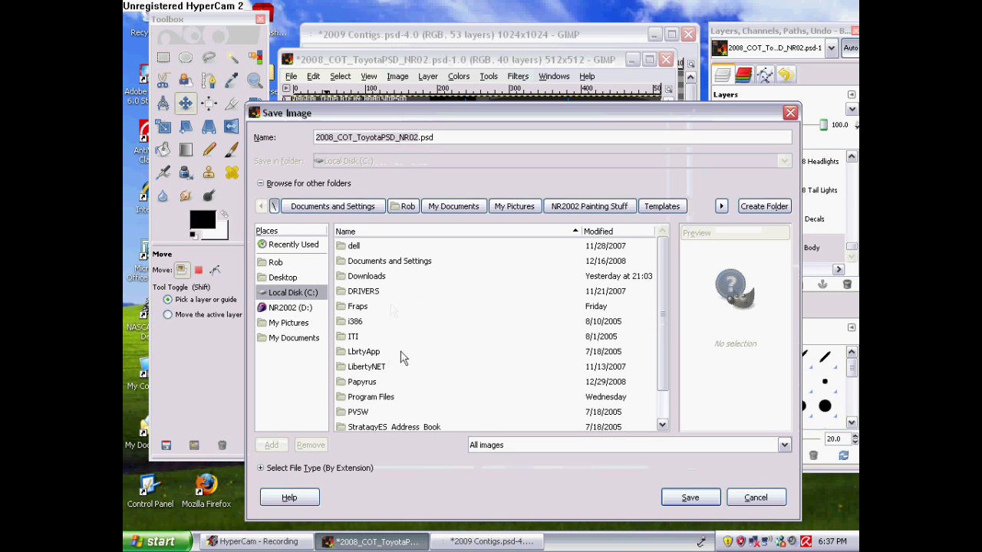
left_click(373, 386)
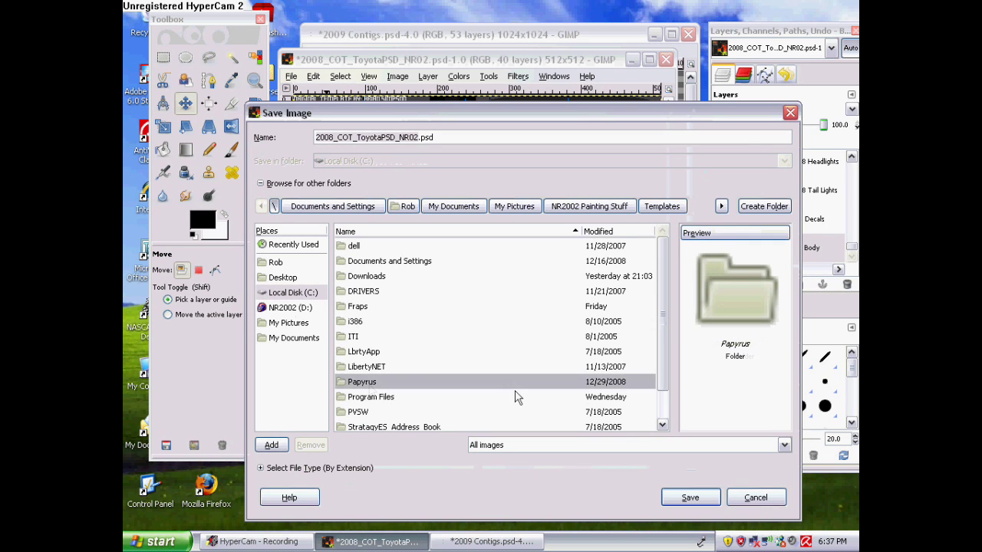
double_click(353, 386)
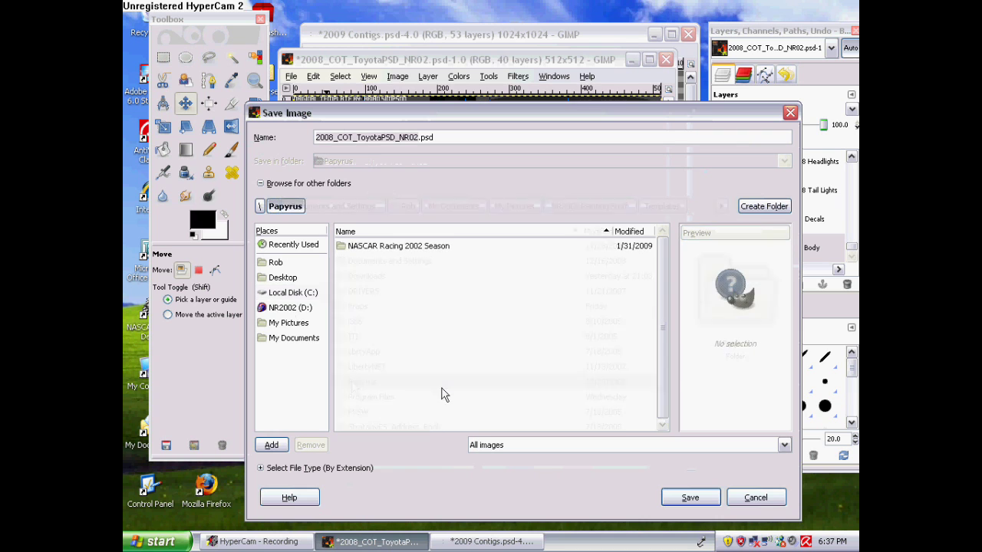
double_click(376, 247)
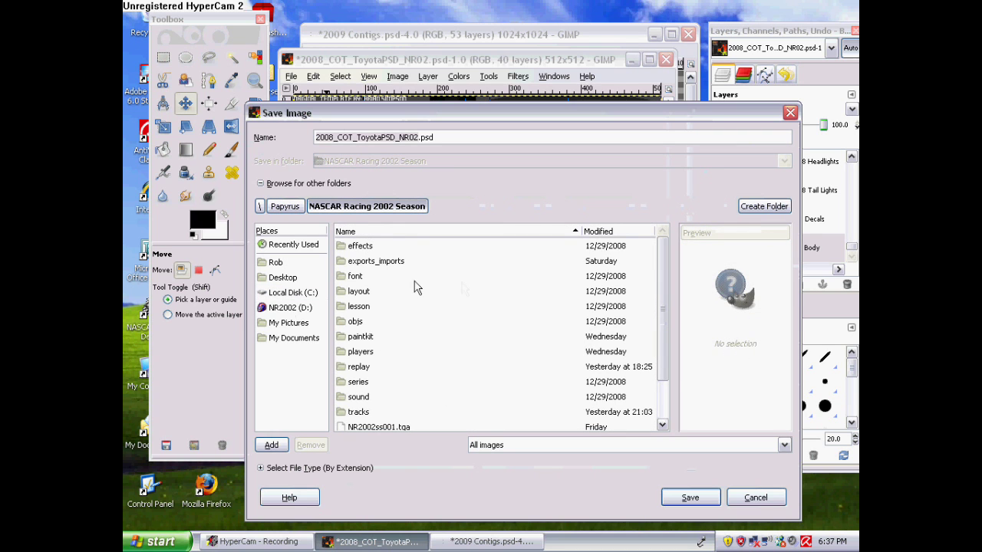
double_click(387, 262)
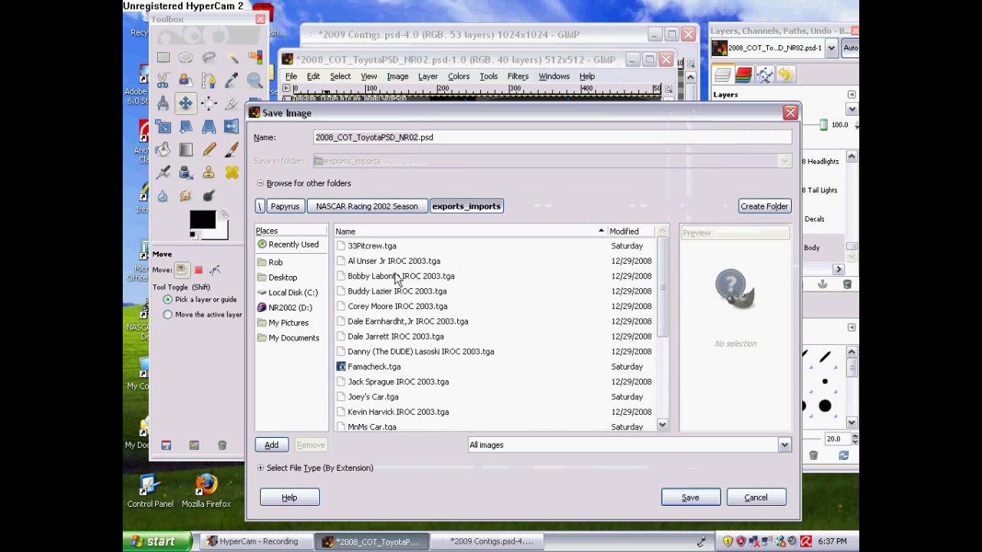
left_click(786, 448)
scroll(644, 398, "down", 3)
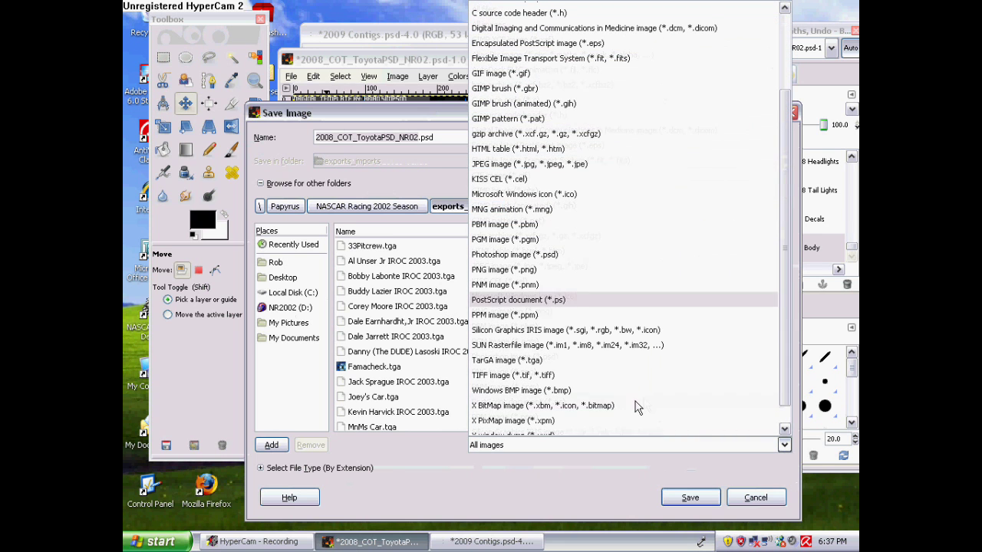
left_click(528, 360)
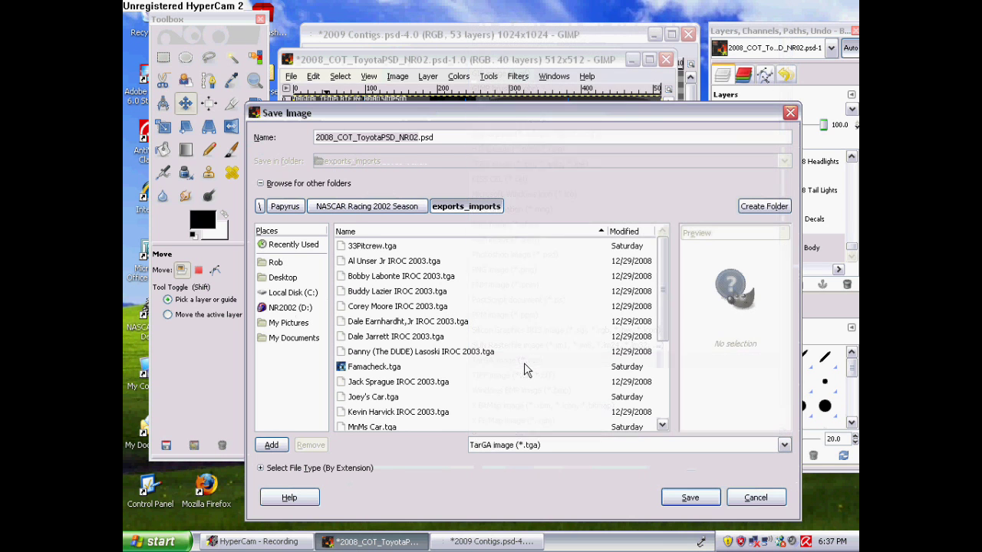
left_click(450, 137)
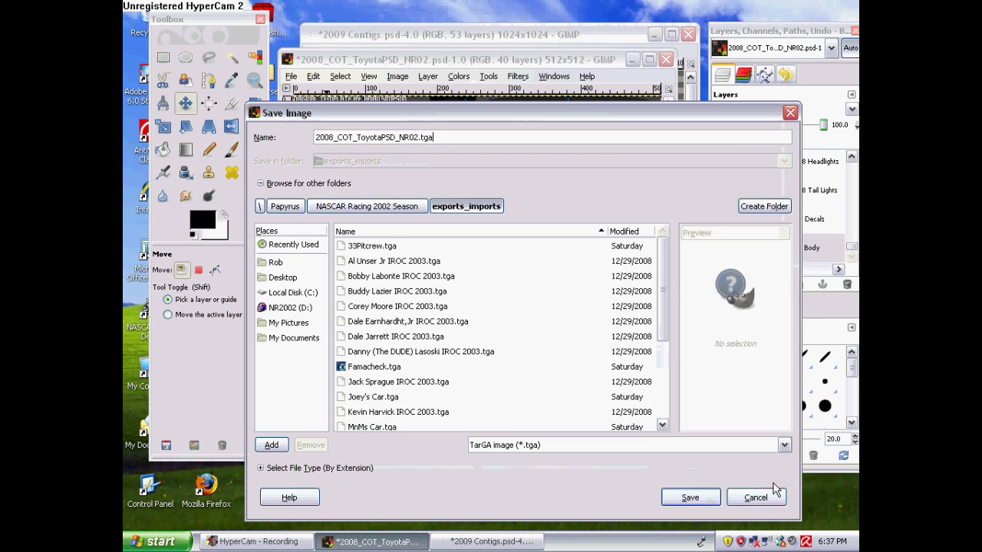
left_click(756, 497)
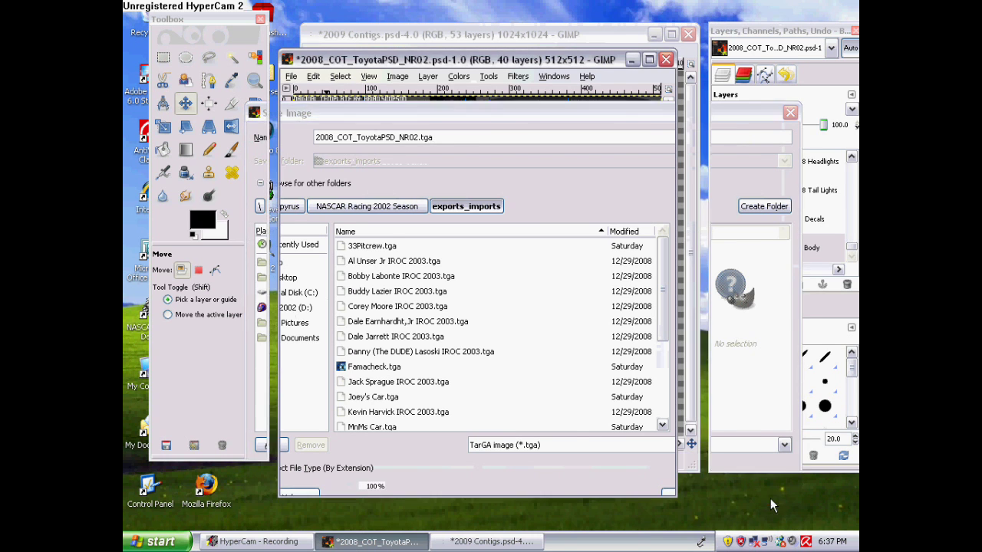